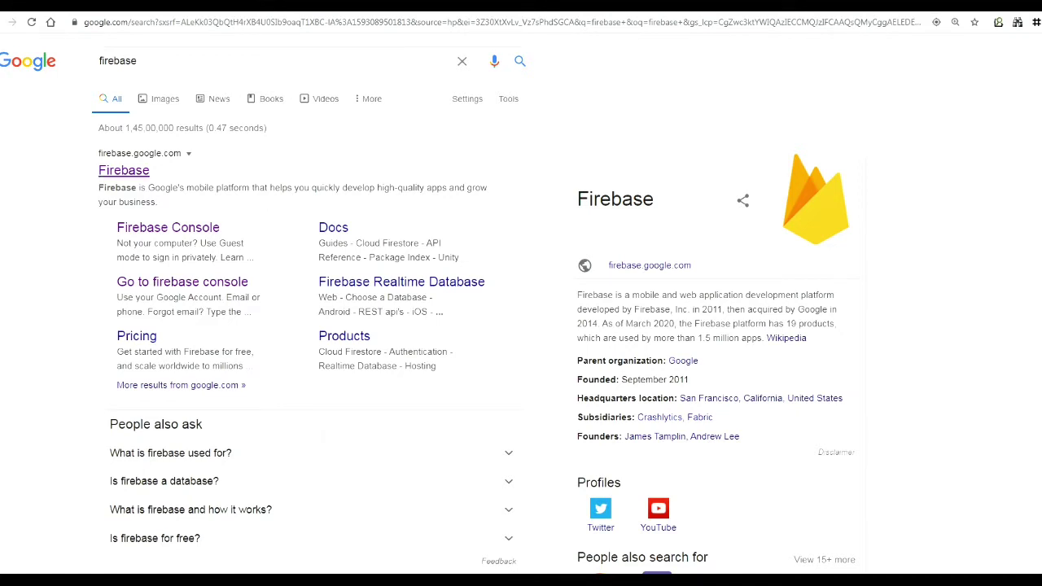
# Open the Firebase site from the search results and bring up the console's project list.
pyautogui.click(124, 171)
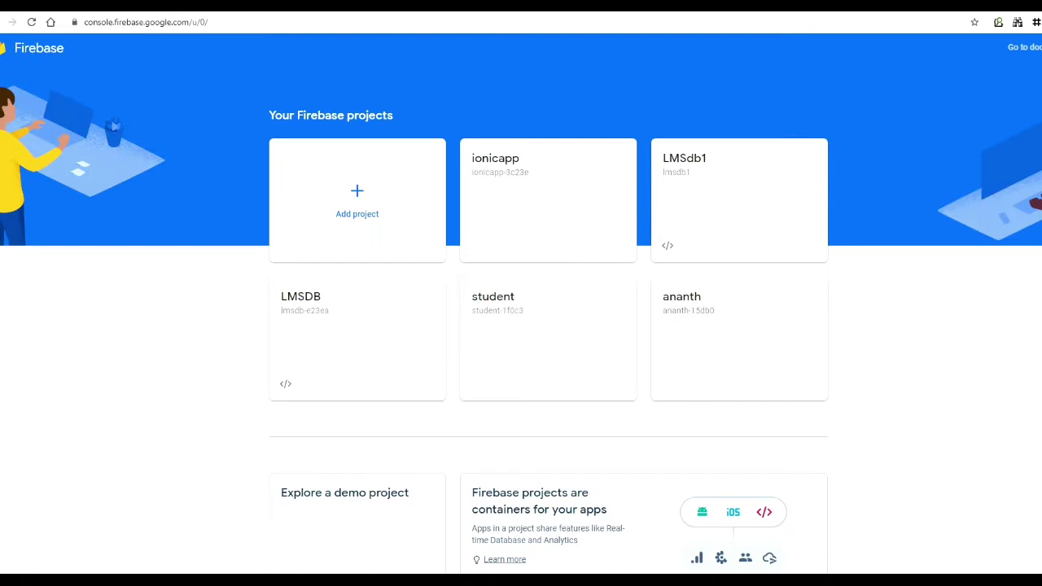
pyautogui.scroll(-1, 521, 303)
pyautogui.scroll(1, 521, 303)
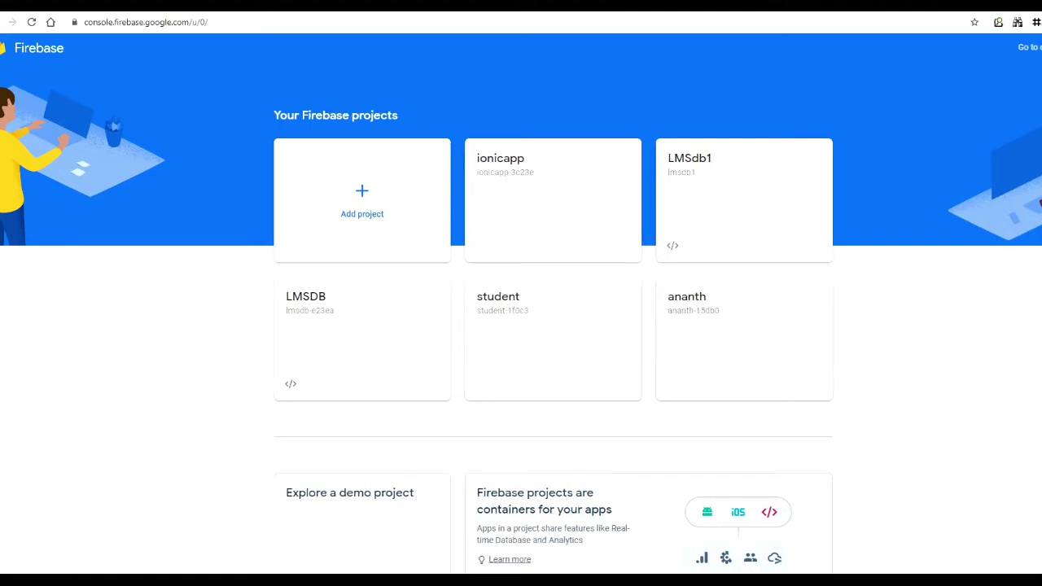
# Start a new Firebase project and name it master.
pyautogui.click(358, 201)
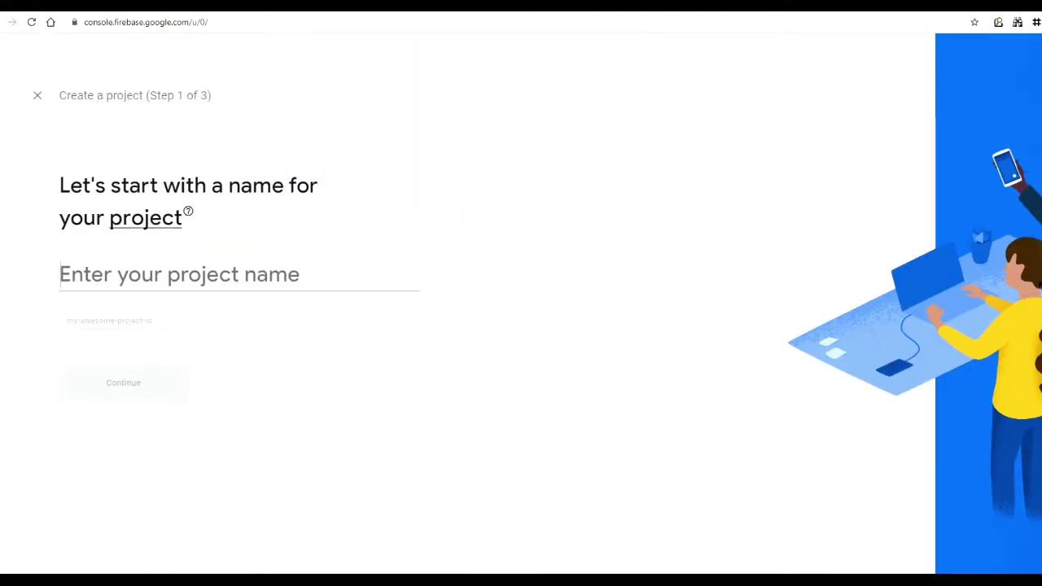
pyautogui.write('ma')
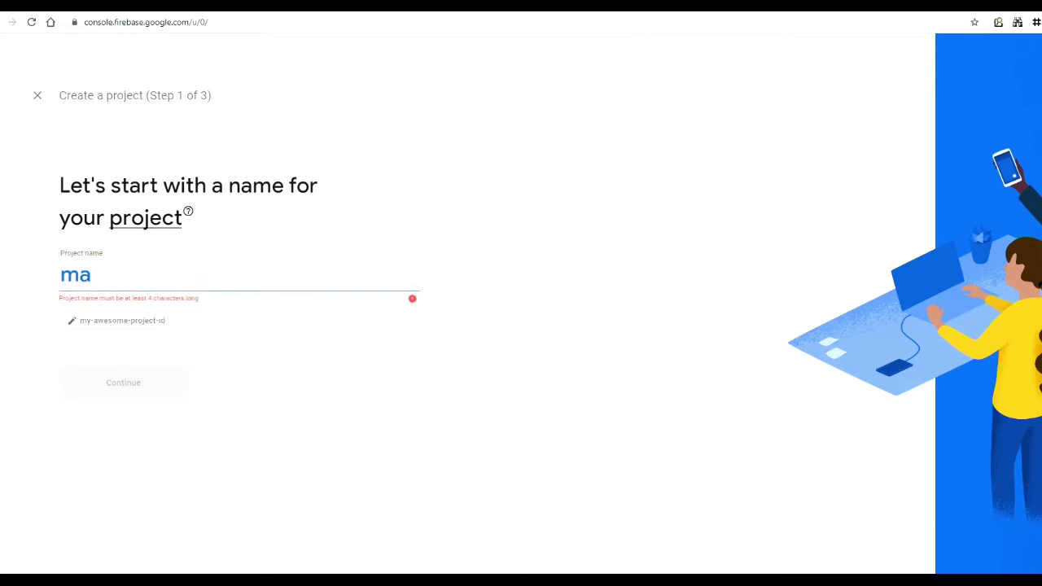
pyautogui.write('ster')
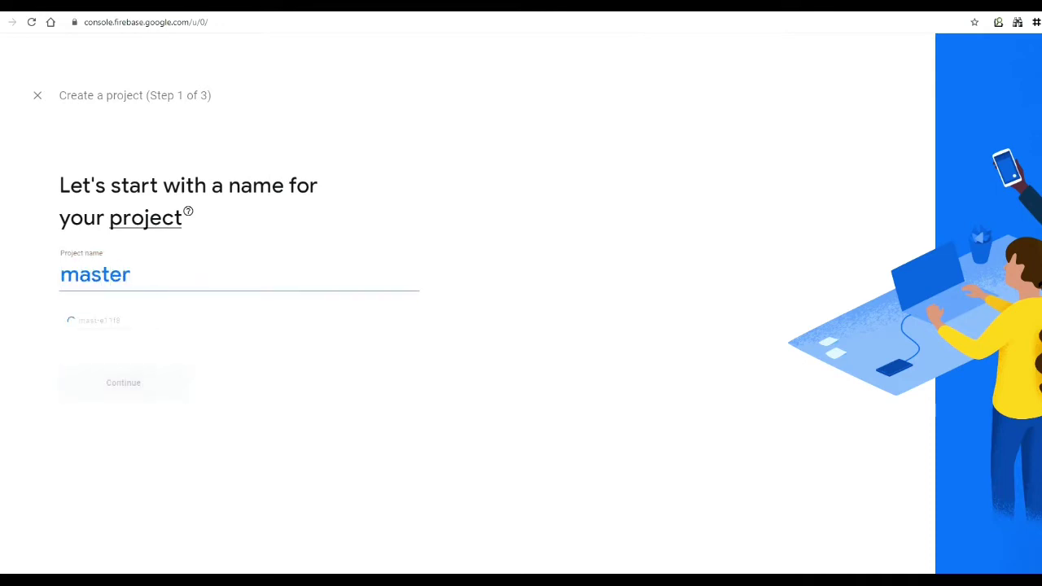
pyautogui.press('Return')
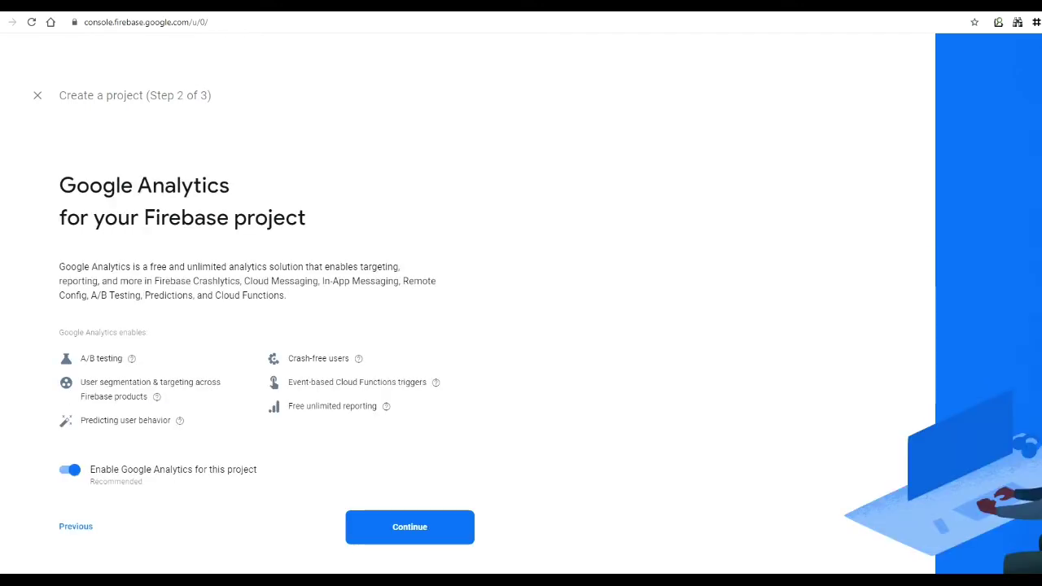
# Disable Google Analytics for the project, create it and continue to its overview.
pyautogui.click(70, 470)
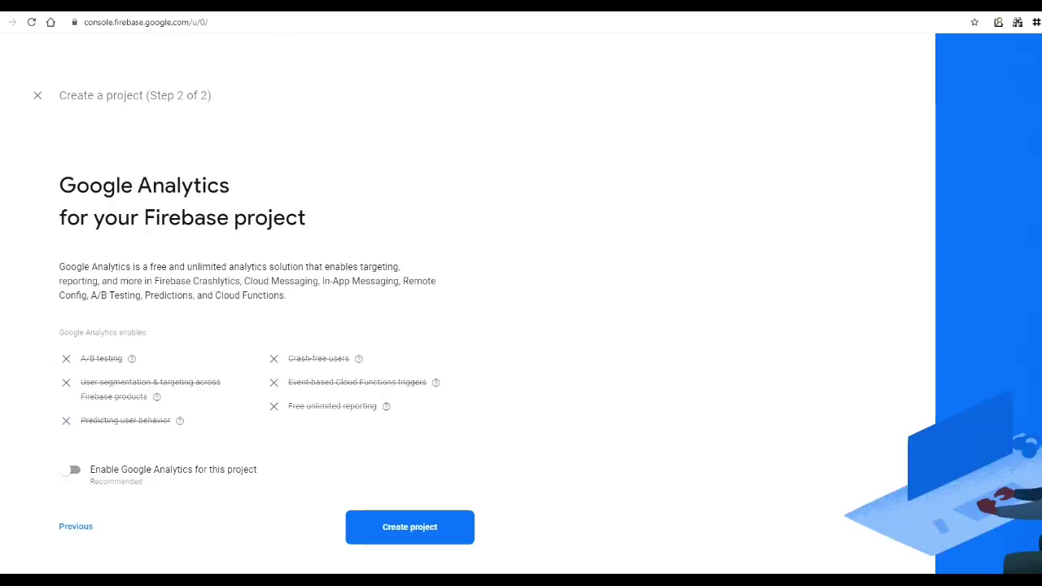
pyautogui.click(409, 528)
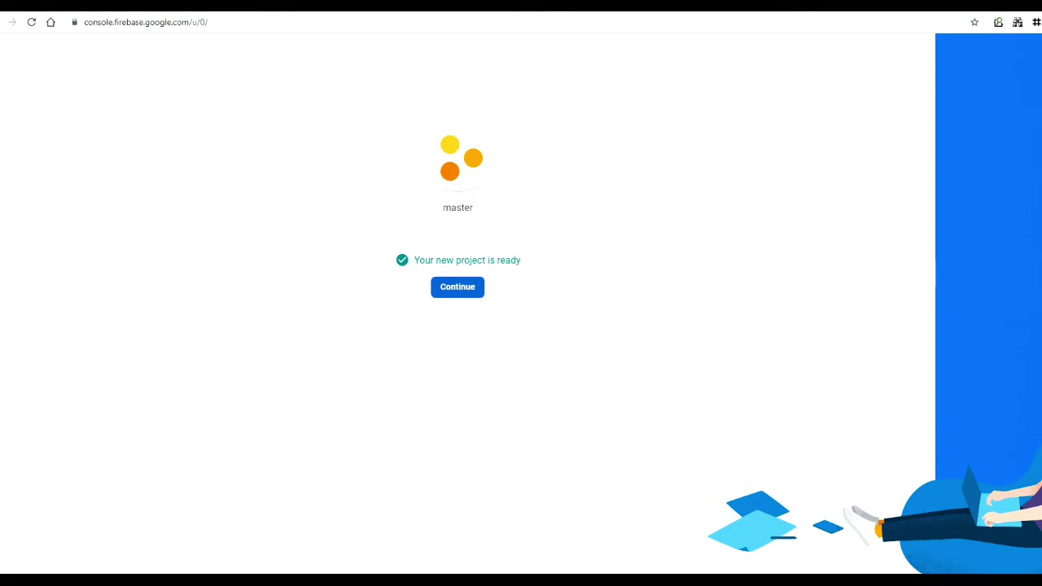
pyautogui.click(457, 287)
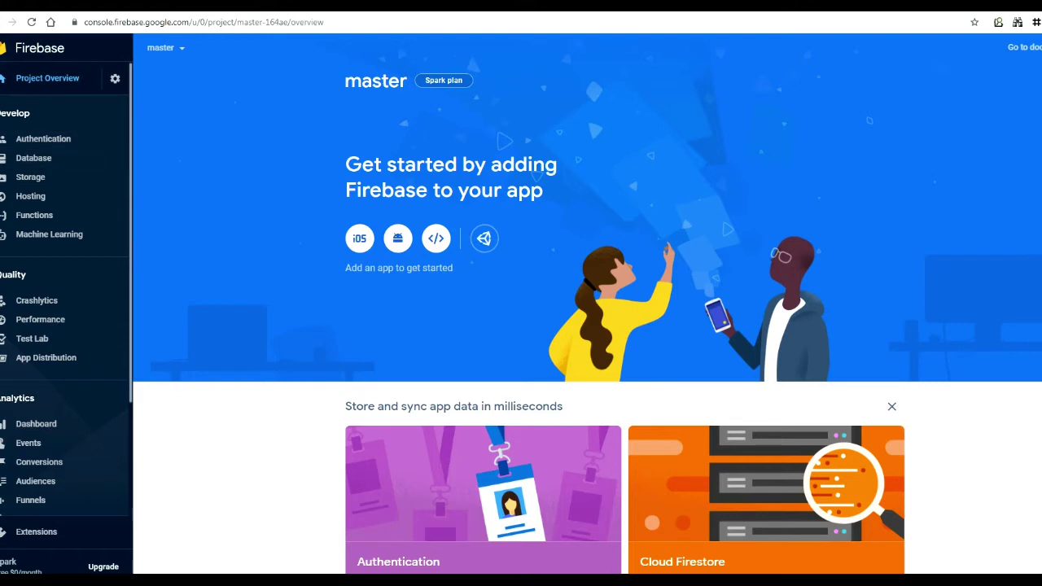
# Open the Database section of the master project, keeping master as the selected project.
pyautogui.scroll(-1, 587, 317)
pyautogui.scroll(1, 586, 317)
pyautogui.scroll(-1, 587, 318)
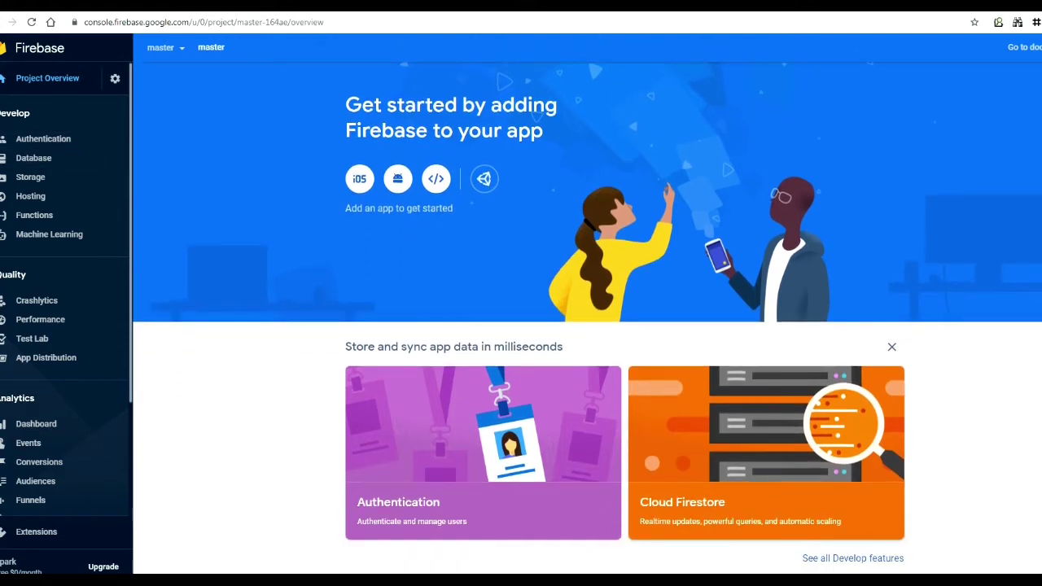
pyautogui.click(33, 158)
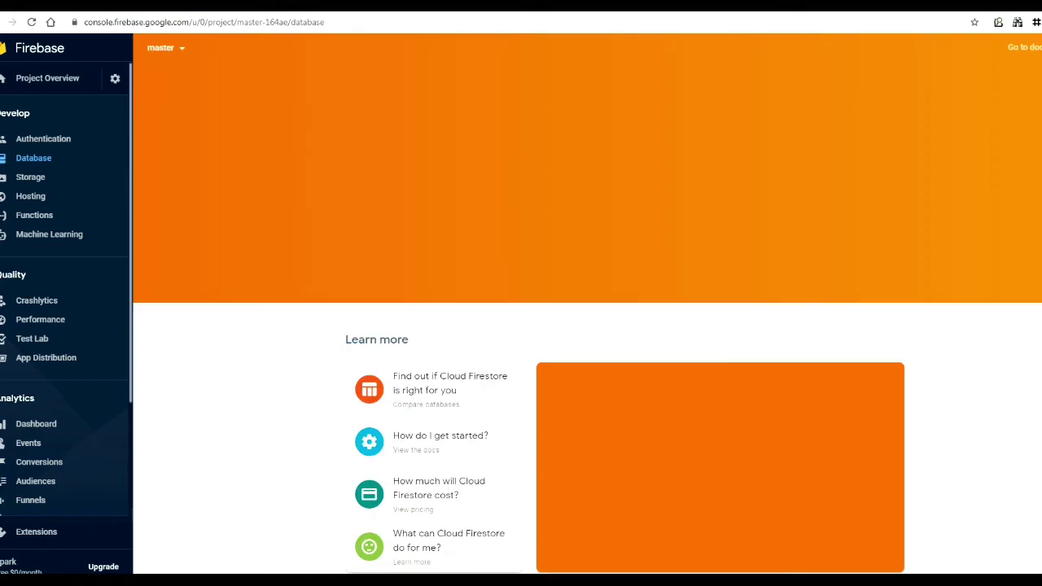
pyautogui.click(167, 48)
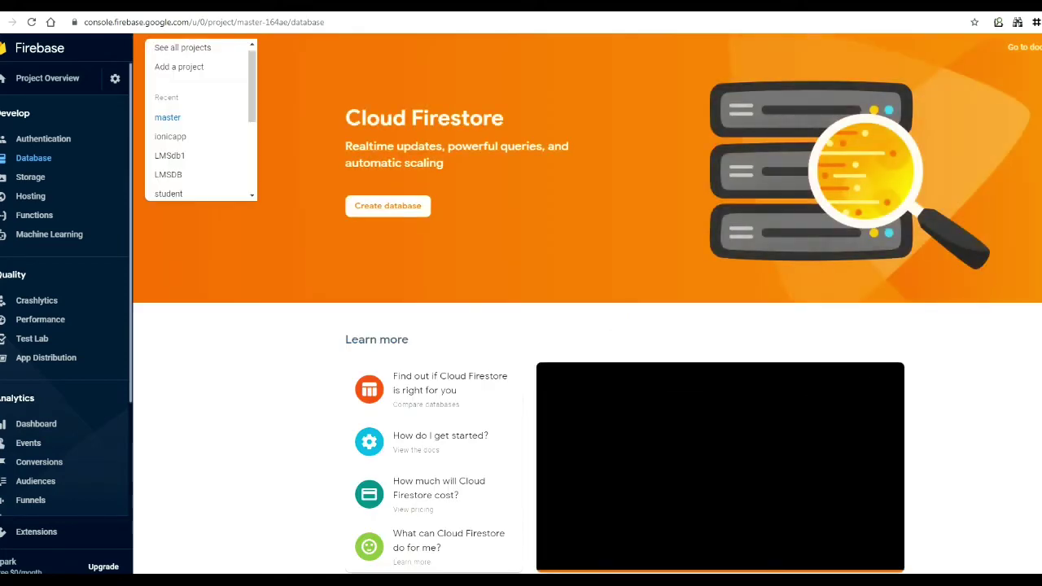
pyautogui.click(167, 117)
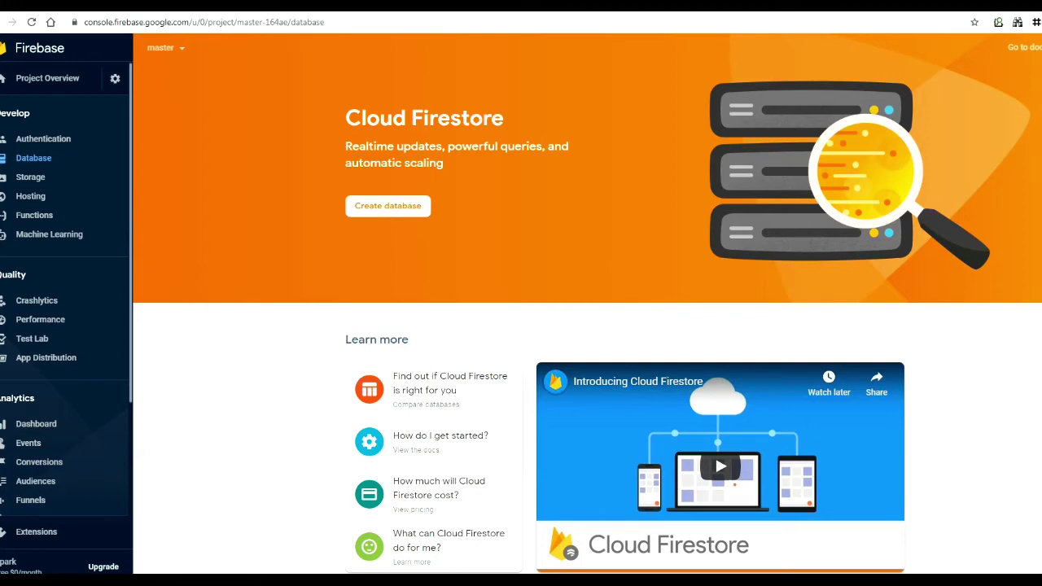
# Start creating a Cloud Firestore database with its security rules set to test mode.
pyautogui.click(388, 206)
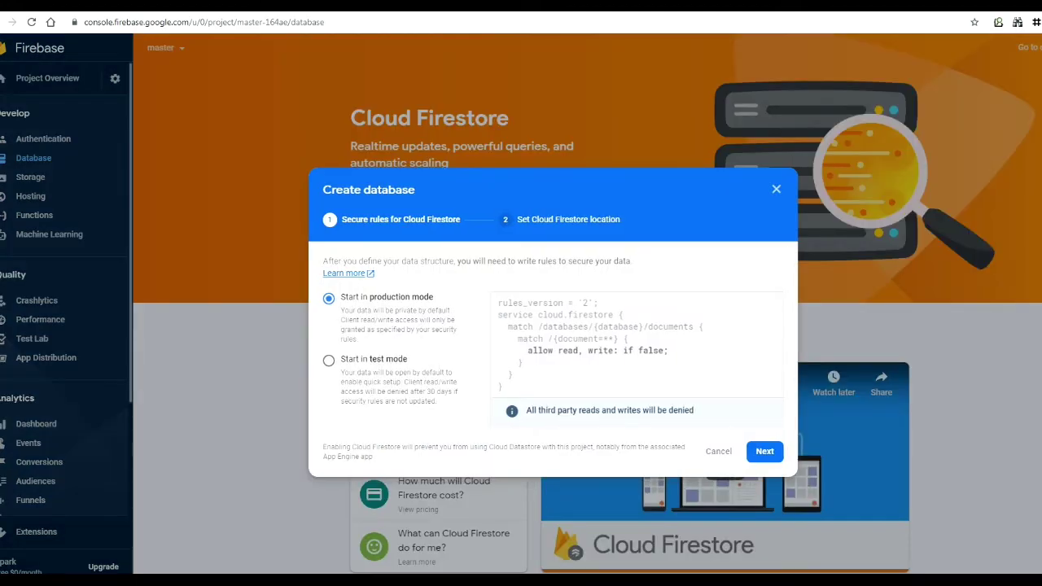
pyautogui.click(329, 360)
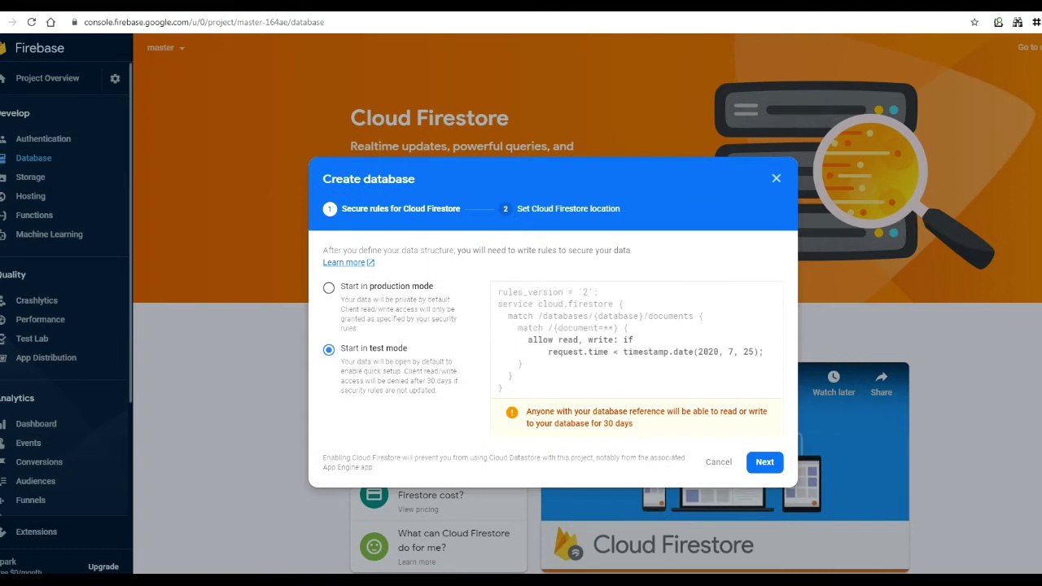
pyautogui.click(765, 463)
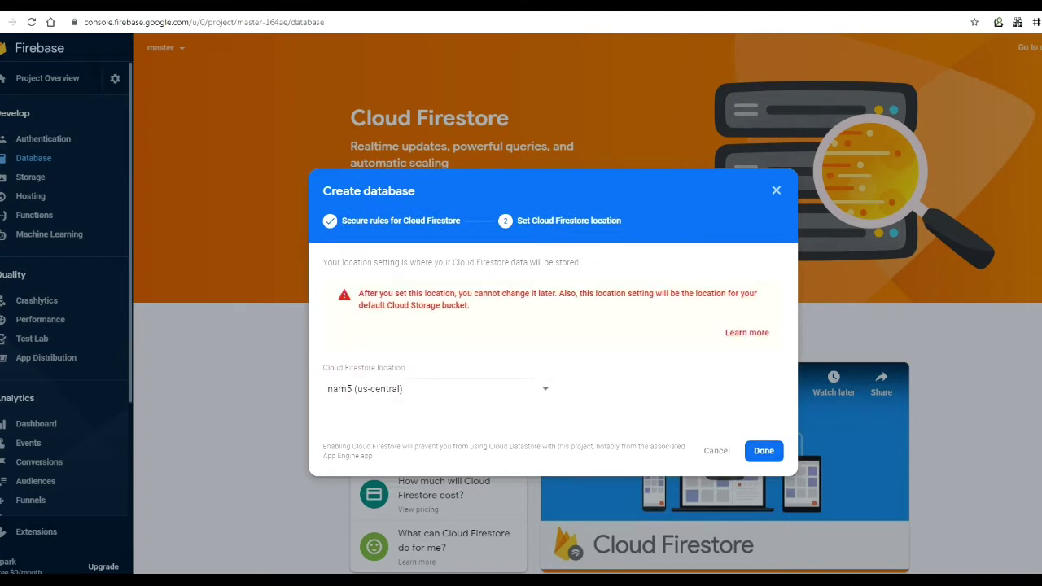
# Set the Cloud Firestore location to asia-south1 and finish creating the database.
pyautogui.click(437, 390)
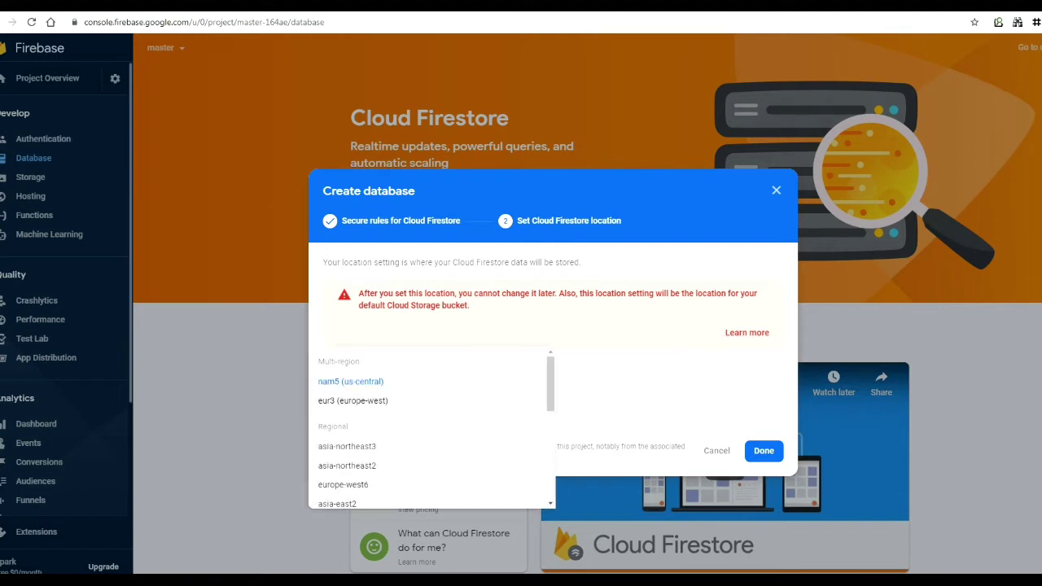
pyautogui.scroll(-3, 432, 428)
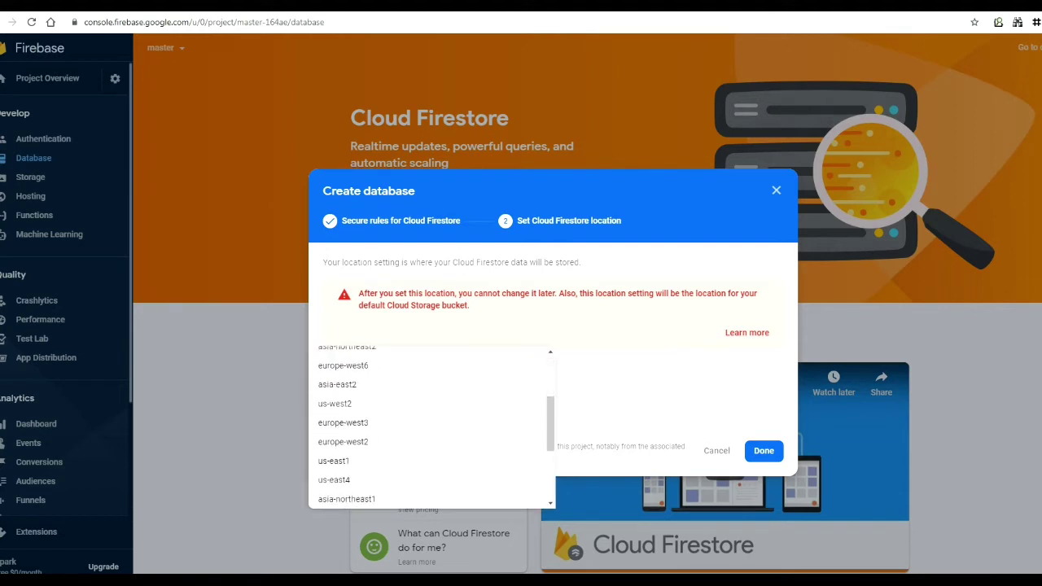
pyautogui.scroll(-3, 432, 427)
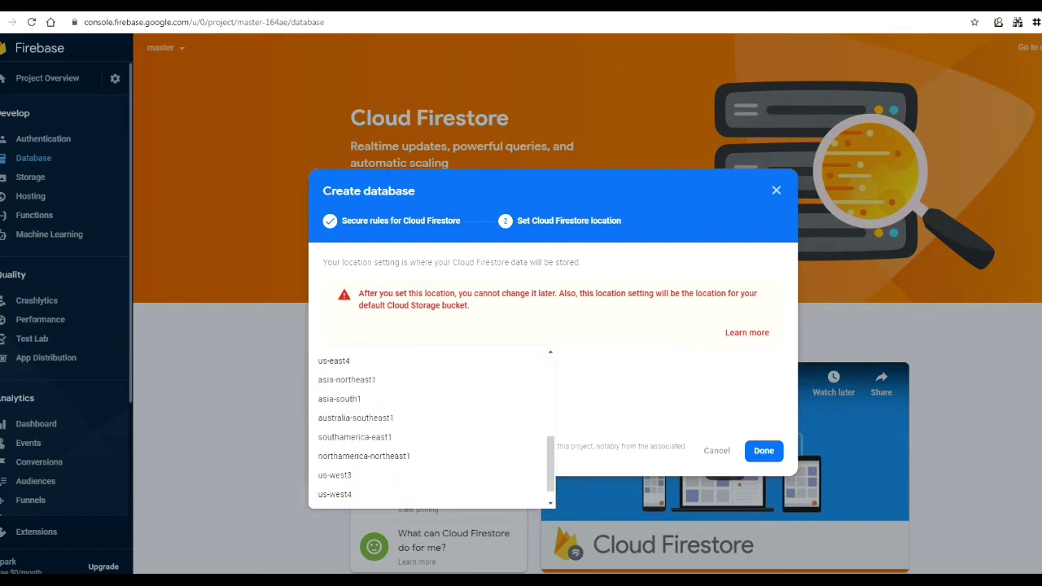
pyautogui.click(340, 399)
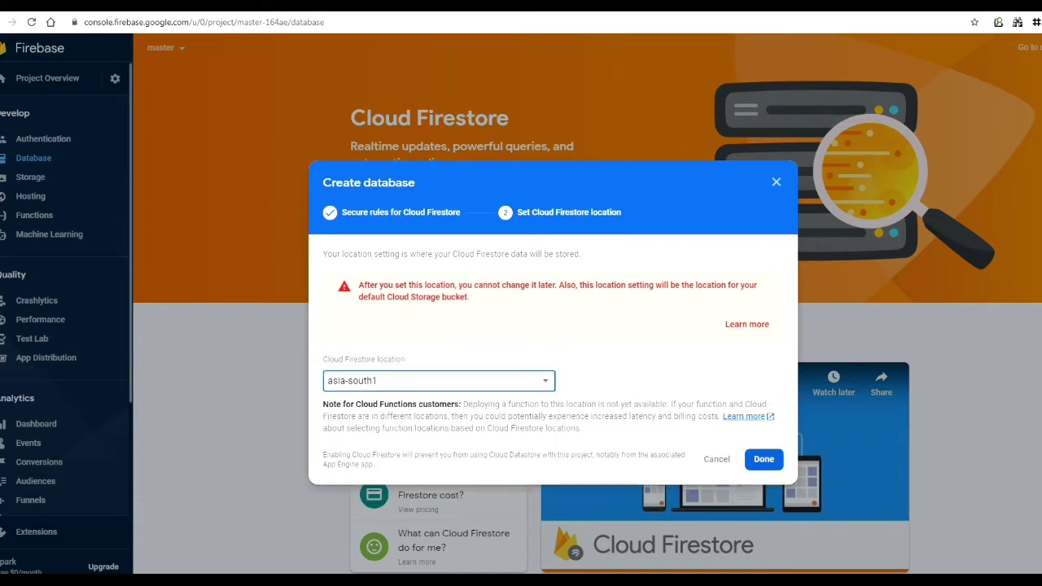
pyautogui.click(764, 459)
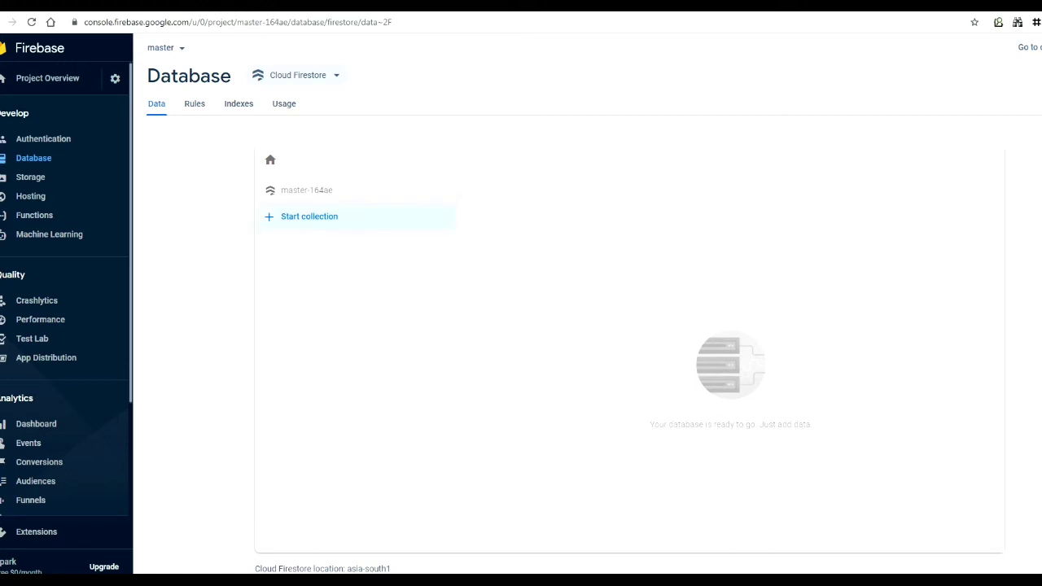
# Start a root-level collection with the ID courses and continue to its first document.
pyautogui.click(309, 216)
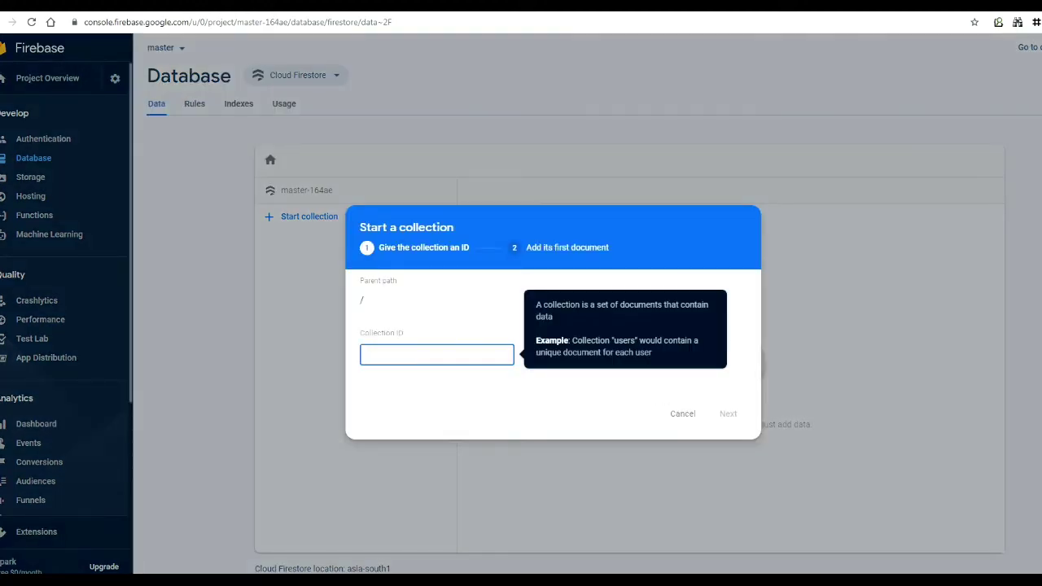
pyautogui.write('courses')
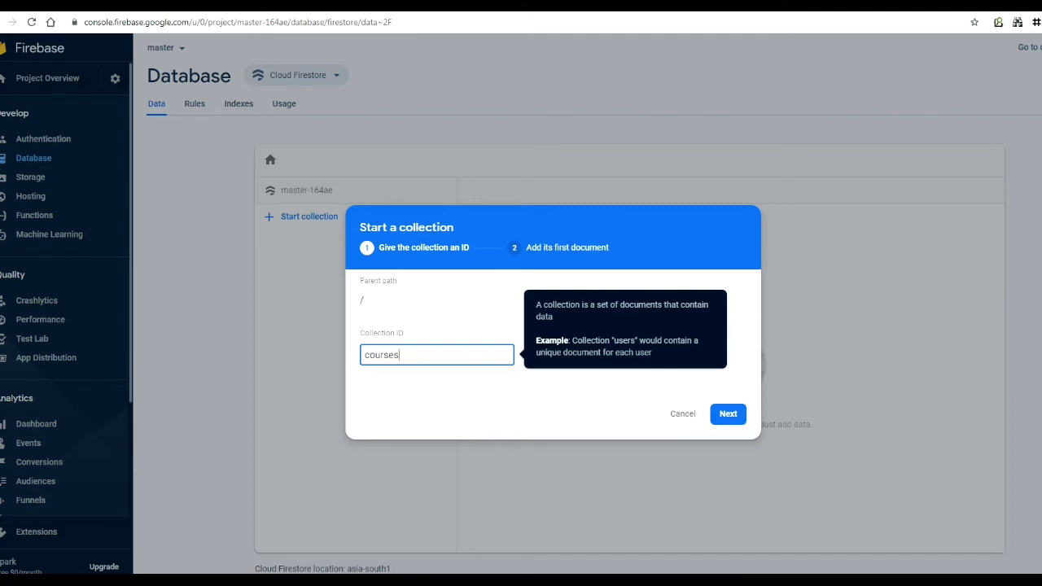
pyautogui.click(728, 414)
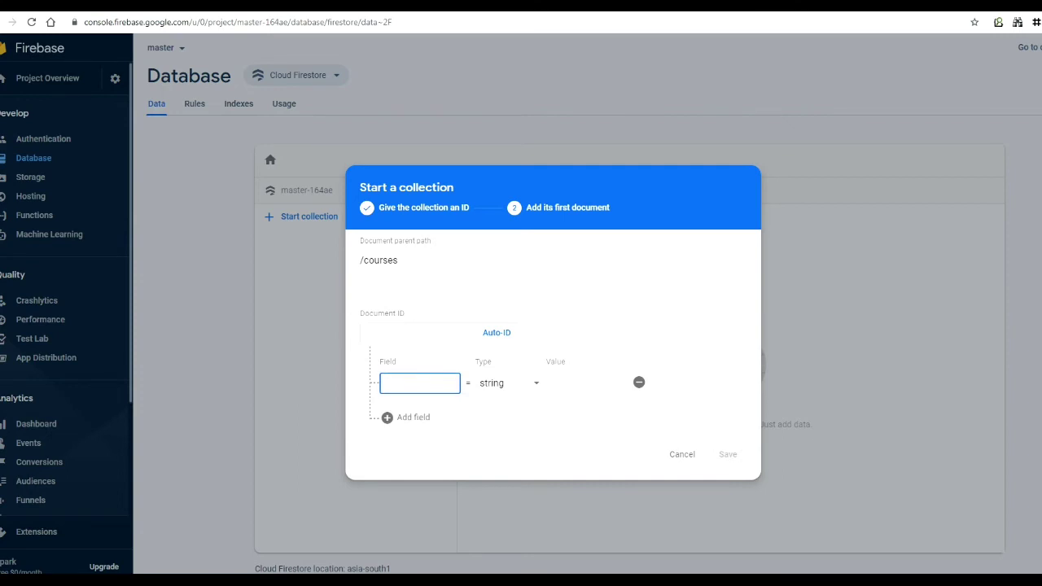
# Enter the string fields coursename and faculty in the collection's first document.
pyautogui.write('course')
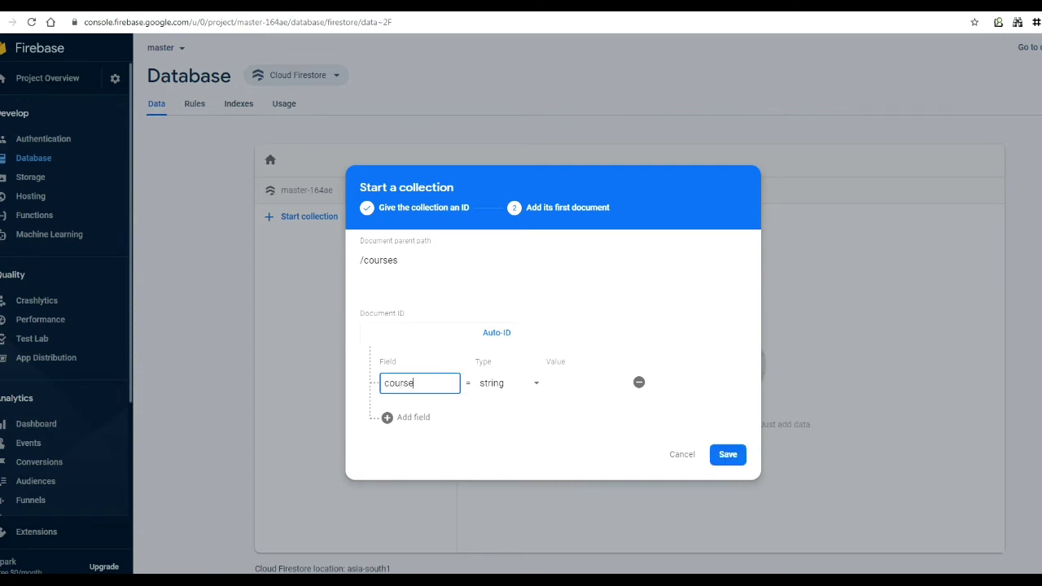
pyautogui.write('name')
pyautogui.click(388, 417)
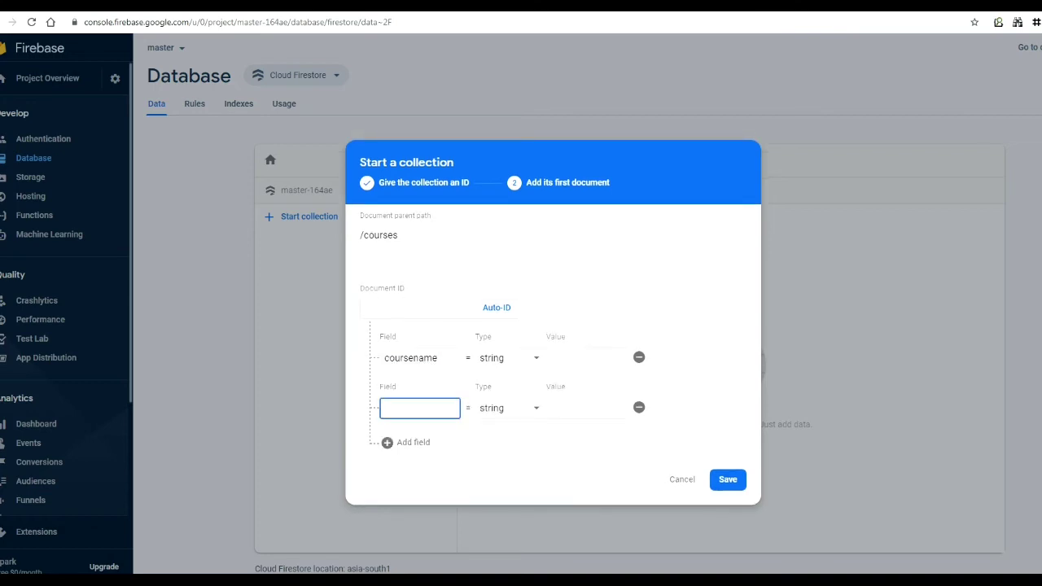
pyautogui.write('faculty')
# Add a third field named duration and set its type to number.
pyautogui.click(388, 442)
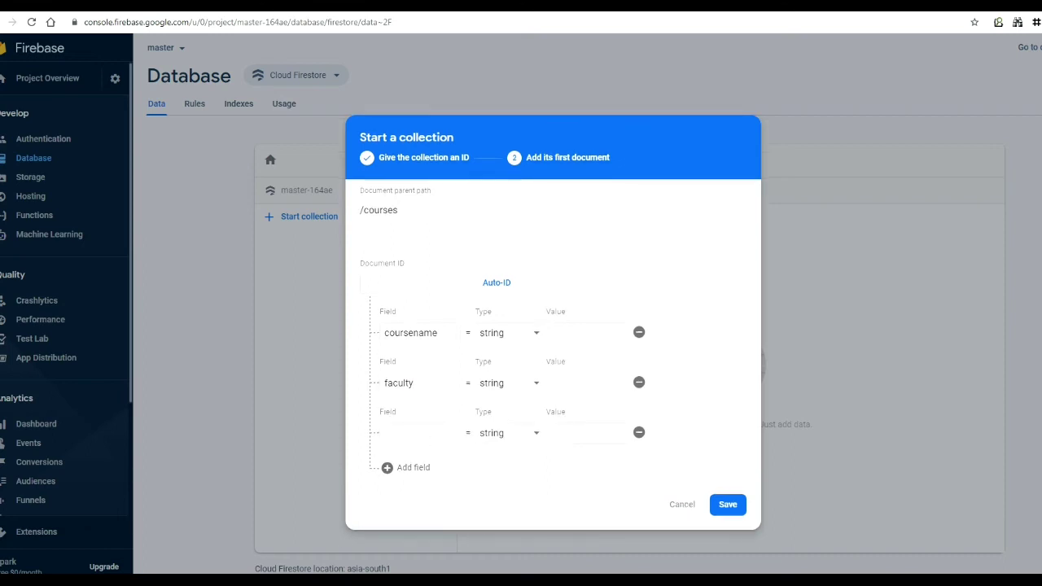
pyautogui.write('duration')
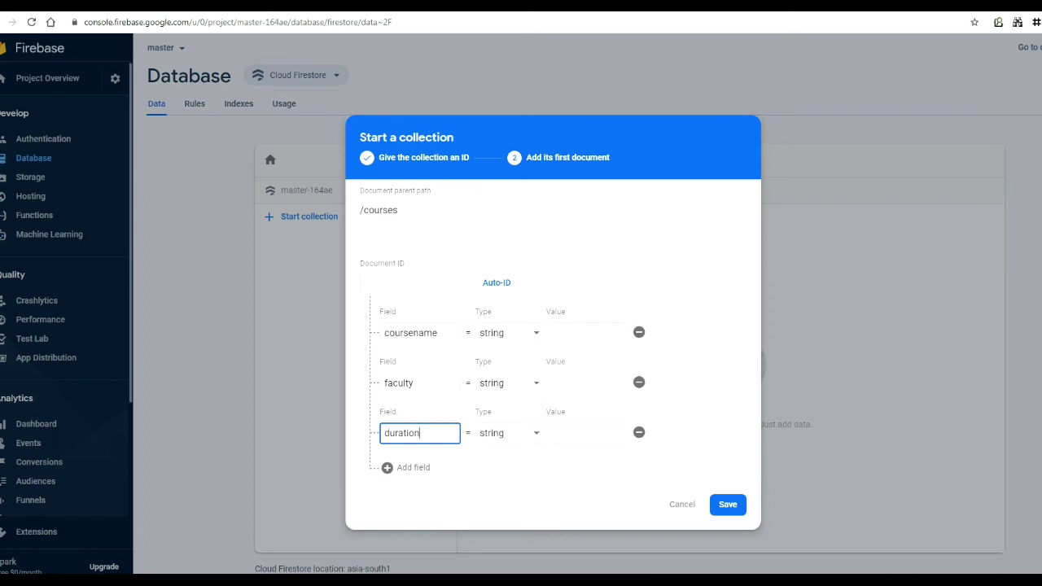
pyautogui.press('Tab')
pyautogui.press('space')
pyautogui.press('Down')
pyautogui.press('Return')
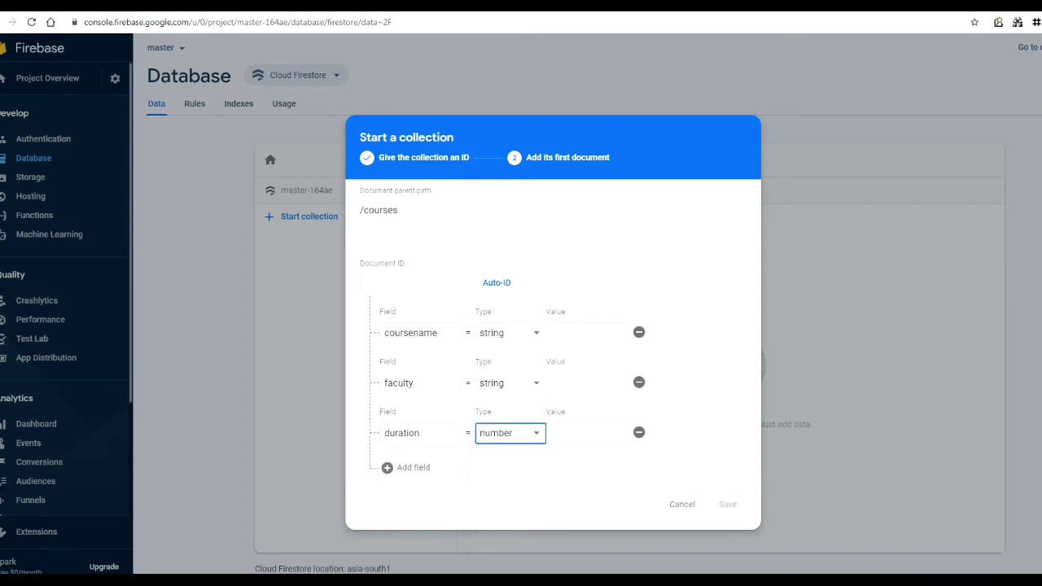
# Keep coursename as a string field, assign an automatic document ID and save the first courses document.
pyautogui.click(510, 333)
pyautogui.click(492, 333)
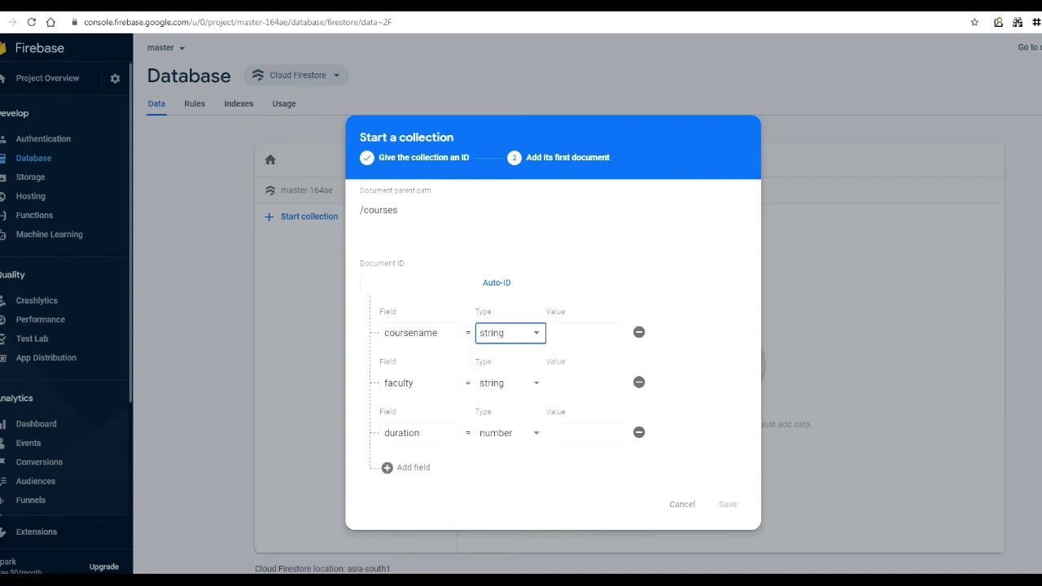
pyautogui.click(570, 240)
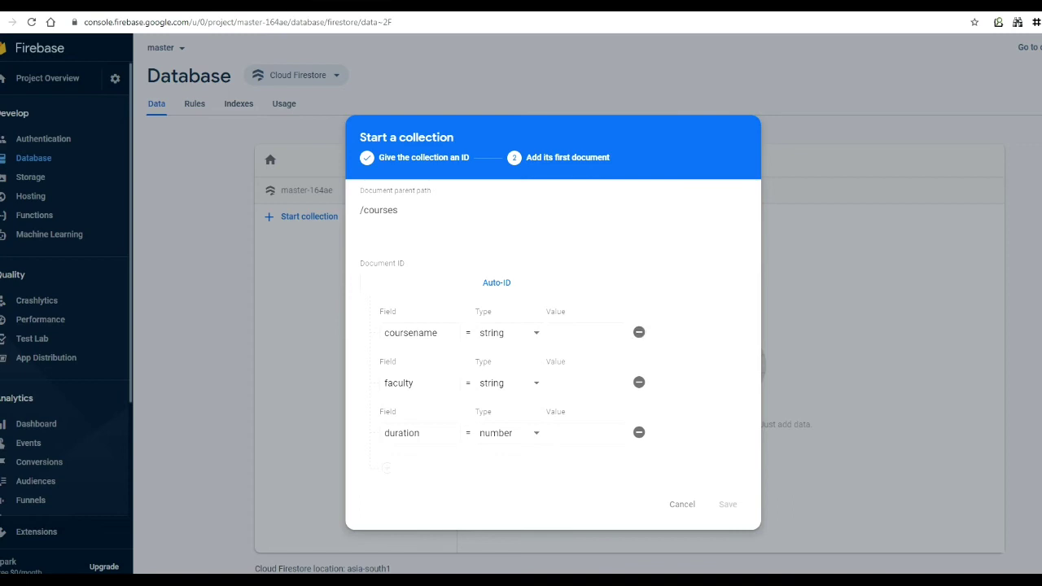
pyautogui.click(497, 282)
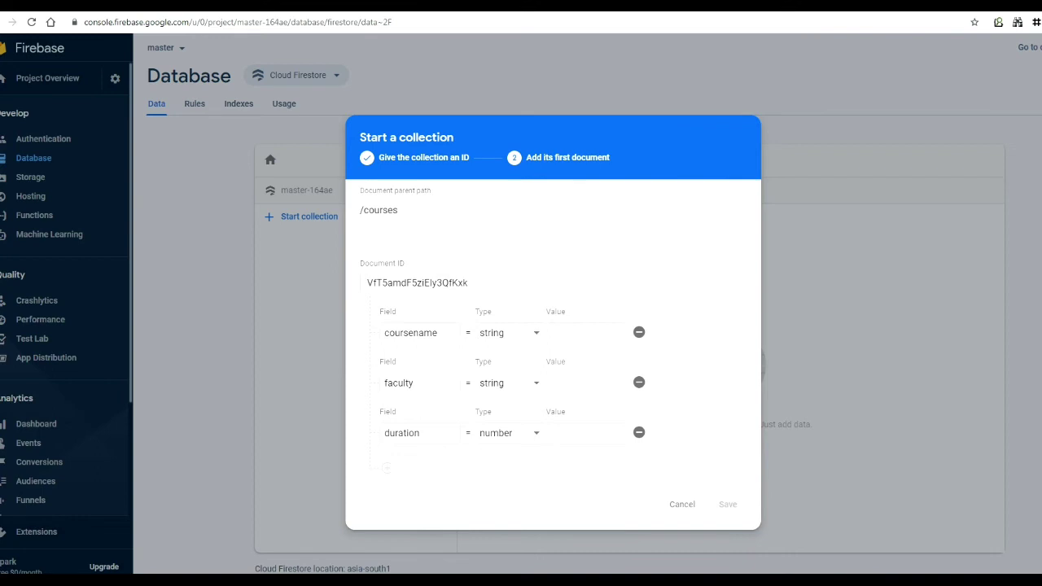
pyautogui.click(484, 283)
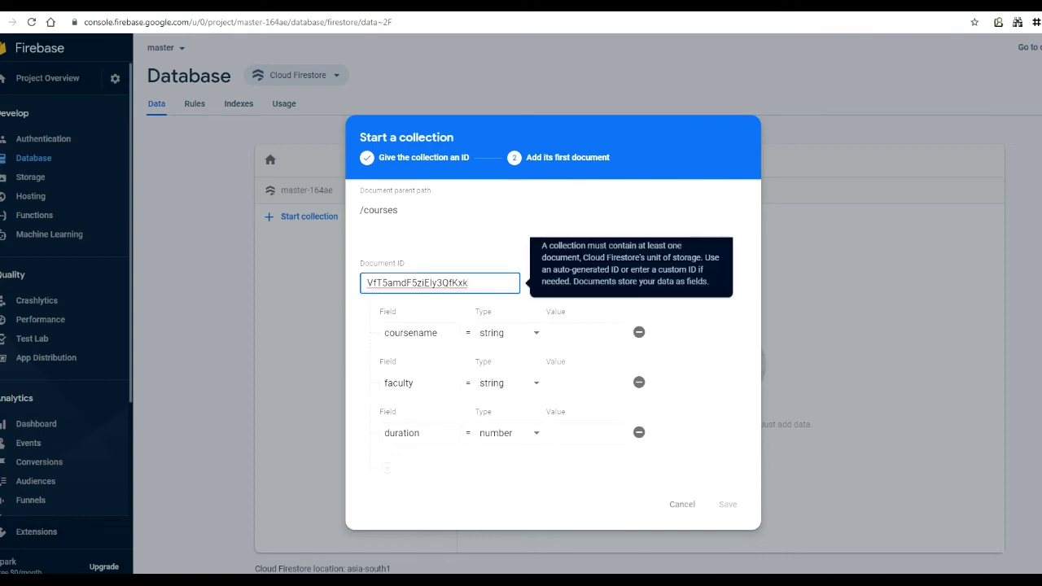
pyautogui.click(510, 333)
pyautogui.click(493, 333)
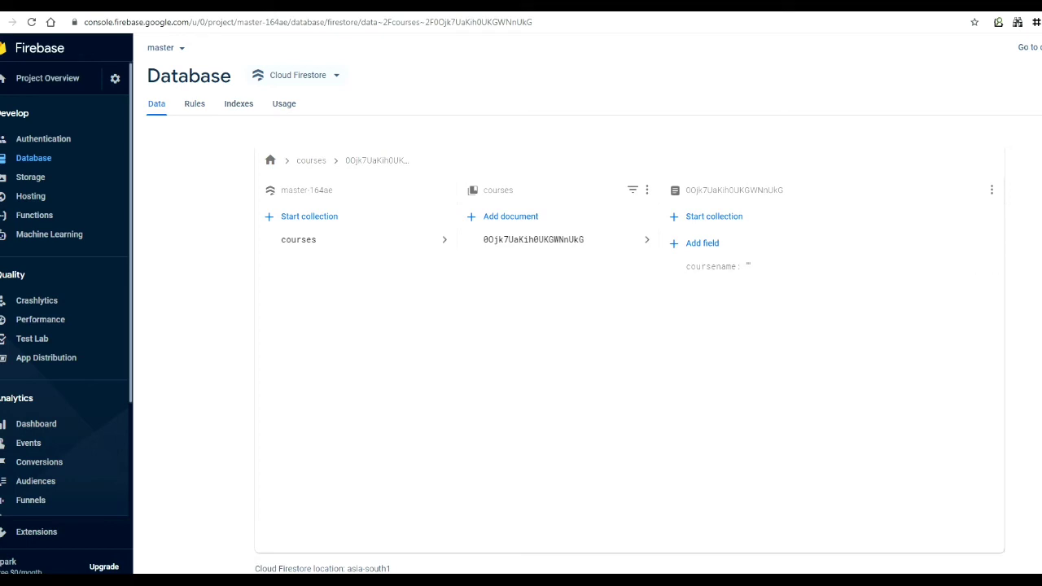
# Add two more string fields, faculty and duration, with empty values to the courses document.
pyautogui.click(702, 244)
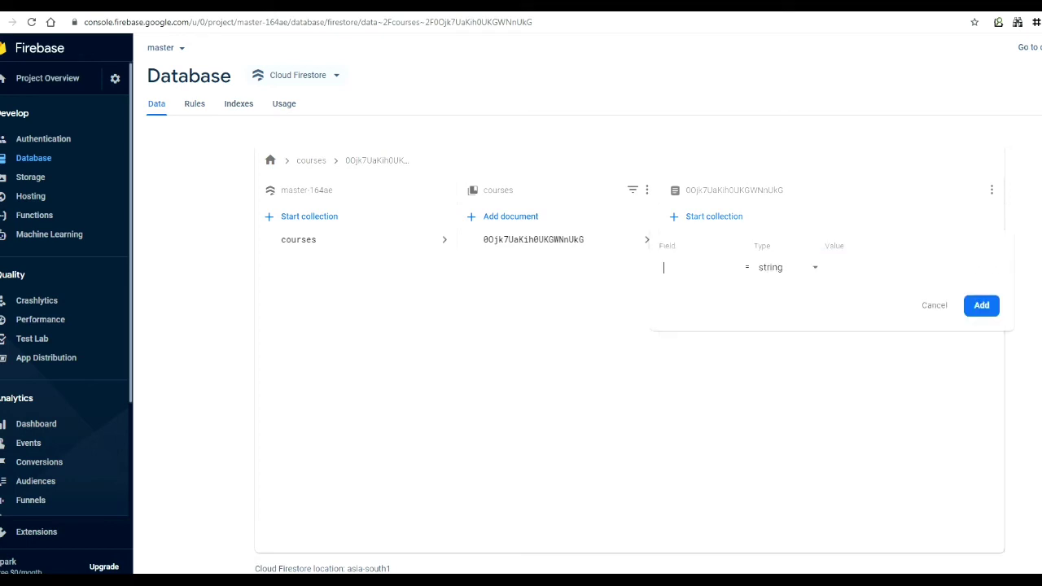
pyautogui.write('faculty')
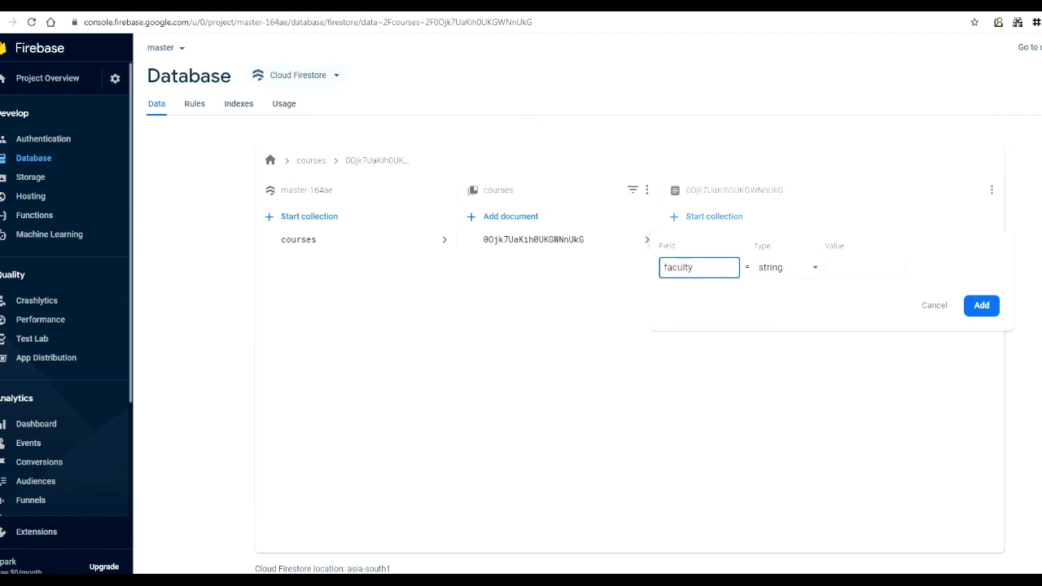
pyautogui.click(982, 305)
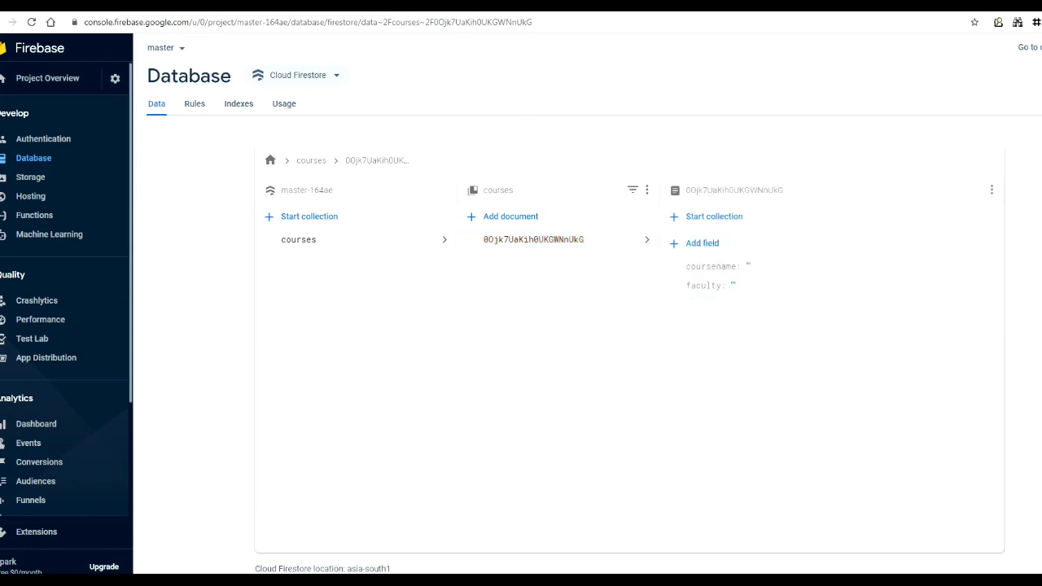
pyautogui.click(702, 244)
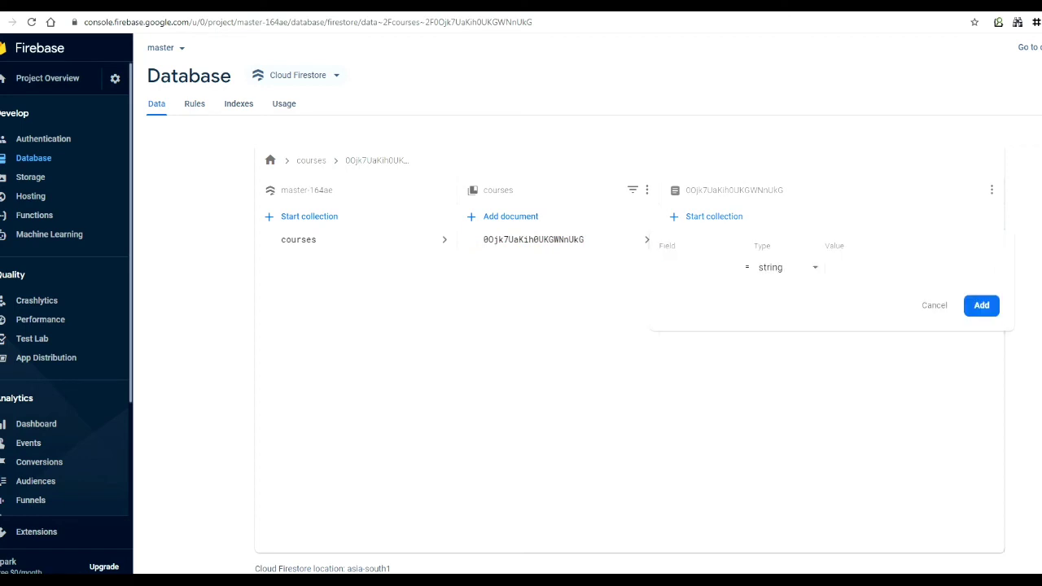
pyautogui.write('duration')
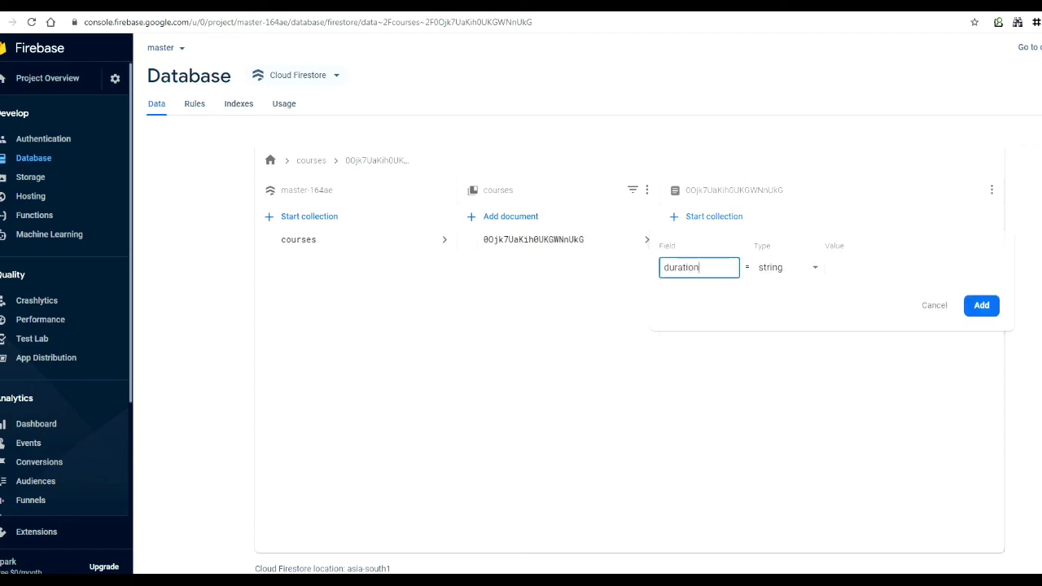
pyautogui.click(981, 305)
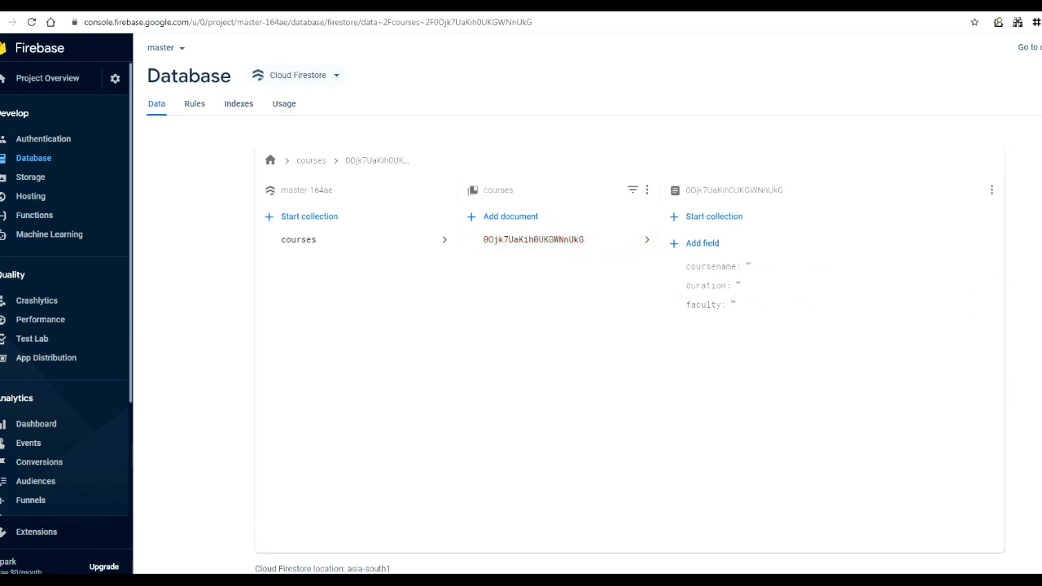
# Register a web app nicknamed myapp from the project settings, without setting up Firebase Hosting.
pyautogui.click(115, 78)
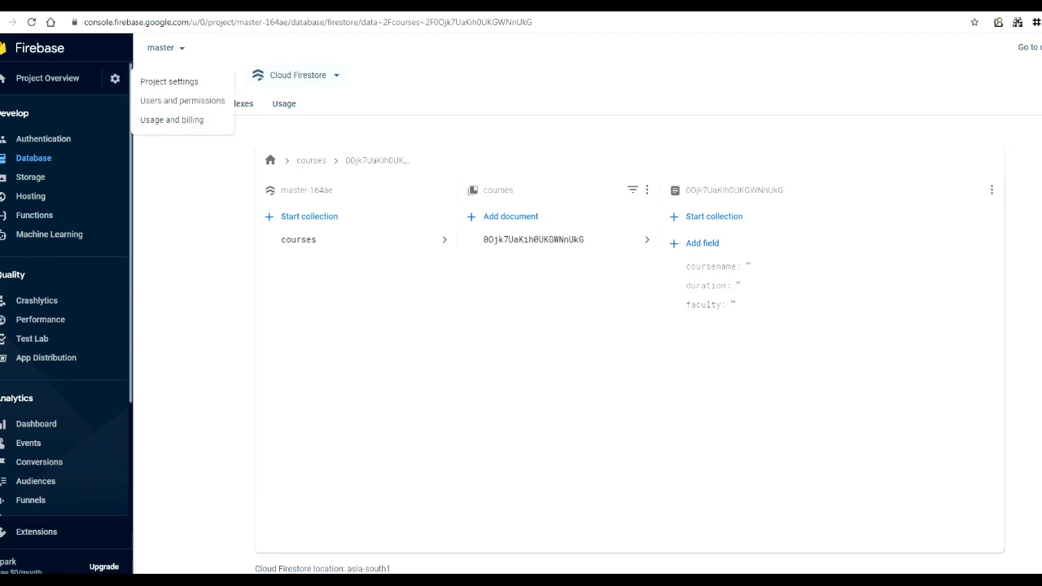
pyautogui.click(169, 82)
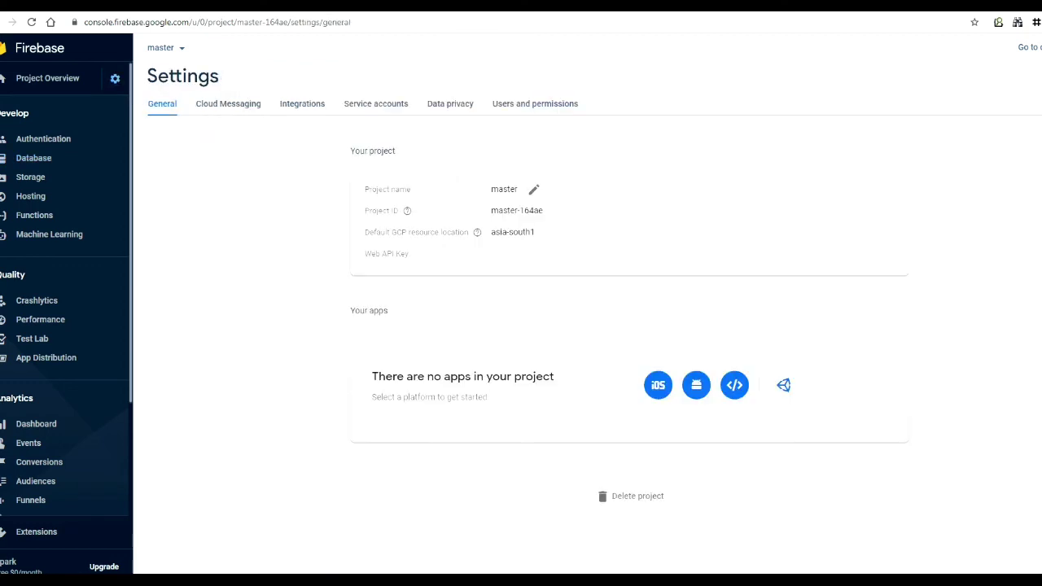
pyautogui.scroll(-1, 624, 326)
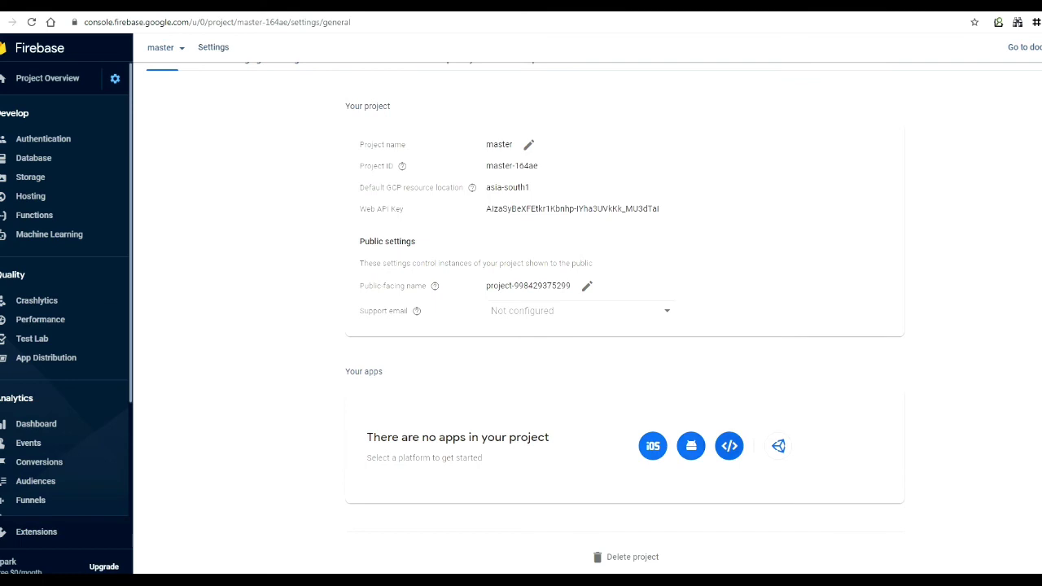
pyautogui.click(729, 445)
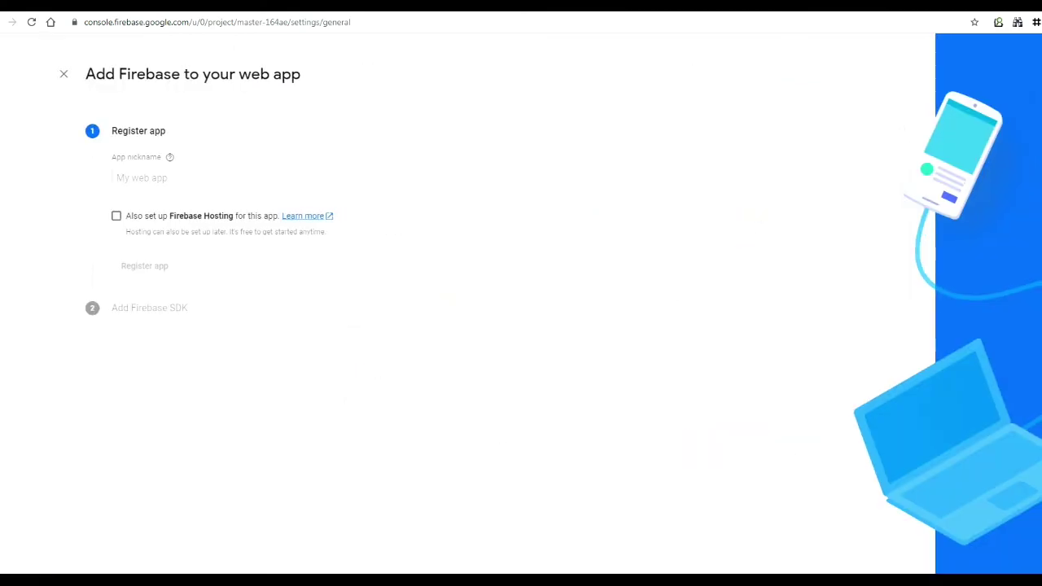
pyautogui.click(195, 178)
pyautogui.moveTo(168, 132); pyautogui.dragTo(117, 131)
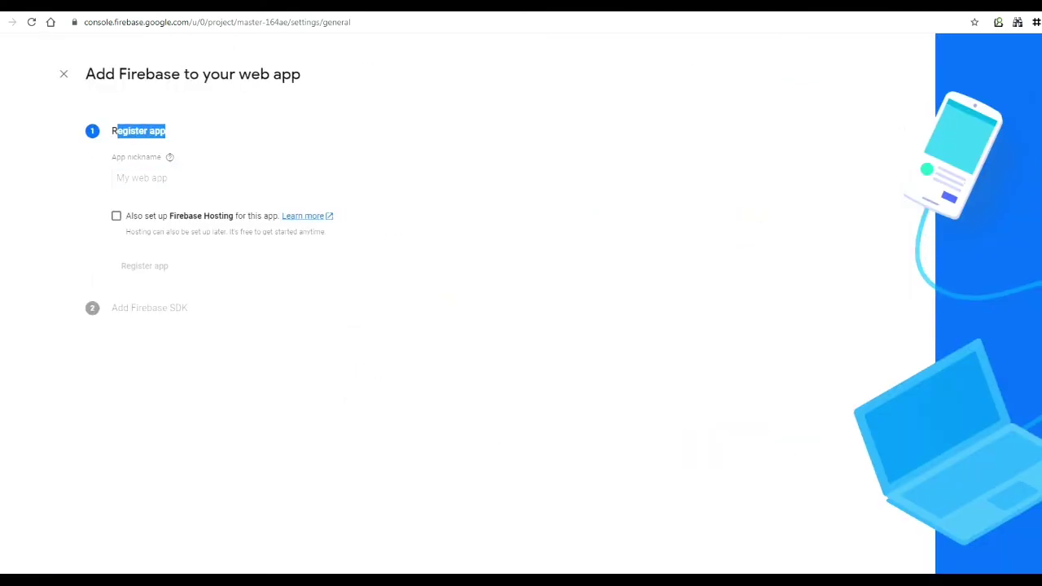
pyautogui.click(196, 178)
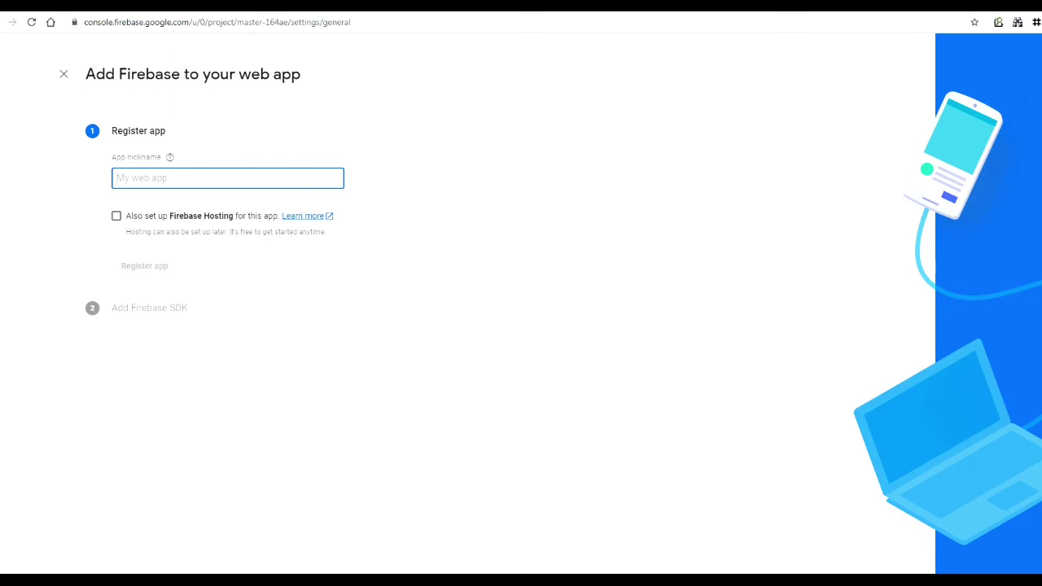
pyautogui.write('myapp')
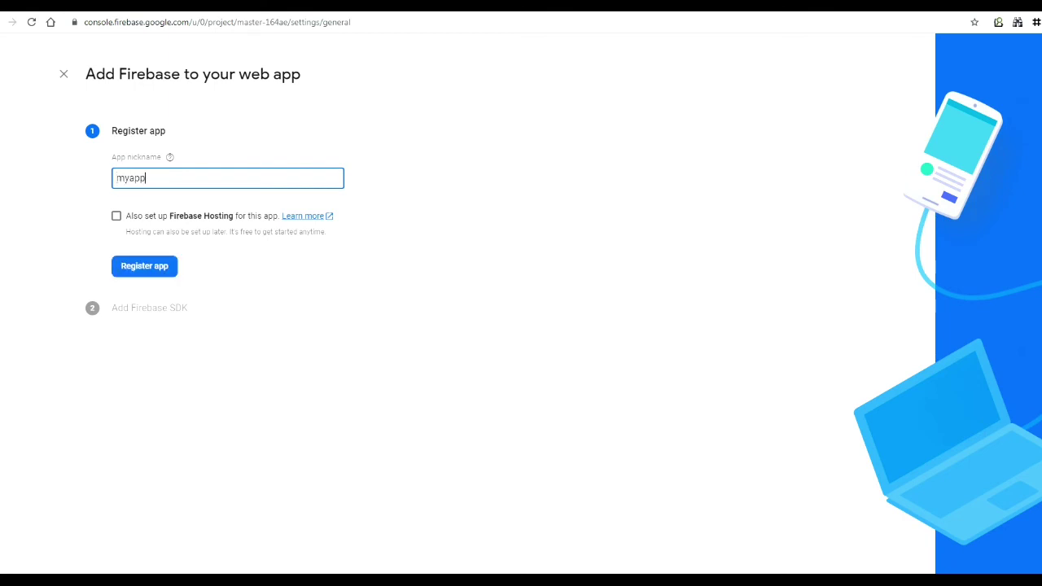
pyautogui.click(145, 267)
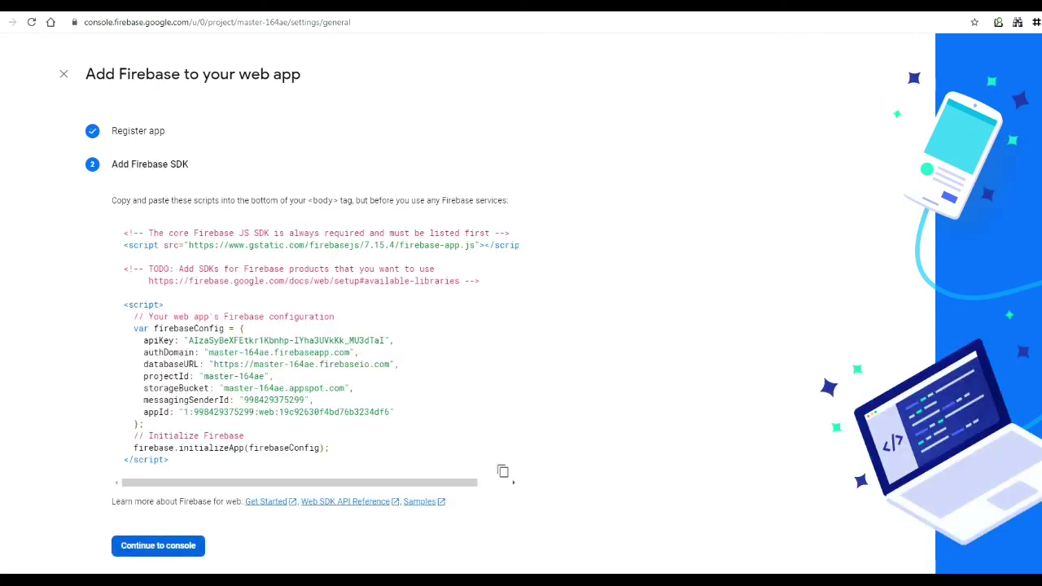
# Examine the firebaseConfig block of the web app's SDK snippet, continuing from registration to the console.
pyautogui.moveTo(130, 329); pyautogui.dragTo(396, 412)
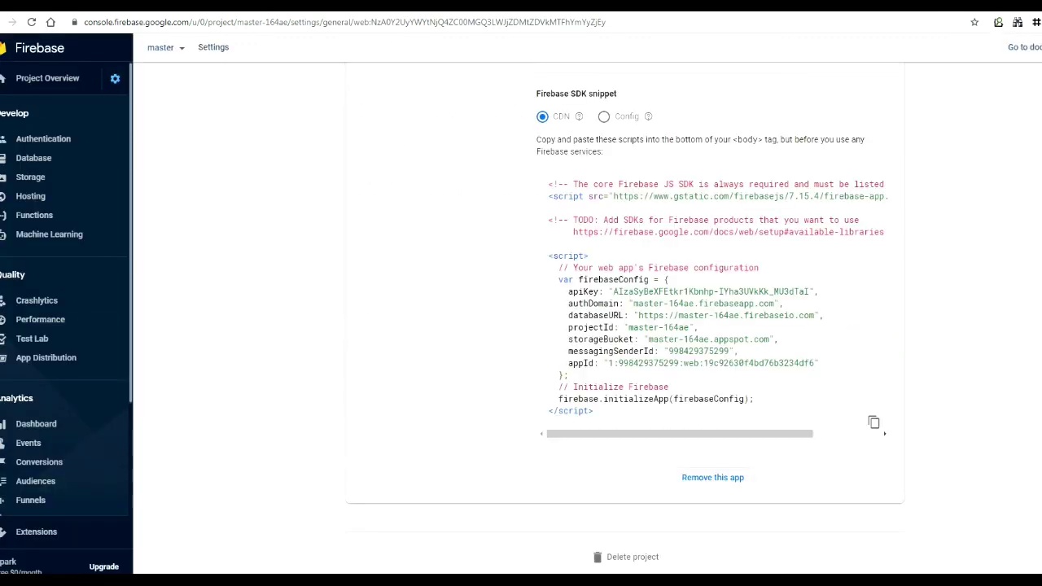
pyautogui.moveTo(559, 280); pyautogui.dragTo(595, 363)
pyautogui.click(595, 363)
# Return to the Firebase projects list and locate the master project among the recent and all projects.
pyautogui.click(49, 113)
pyautogui.click(39, 48)
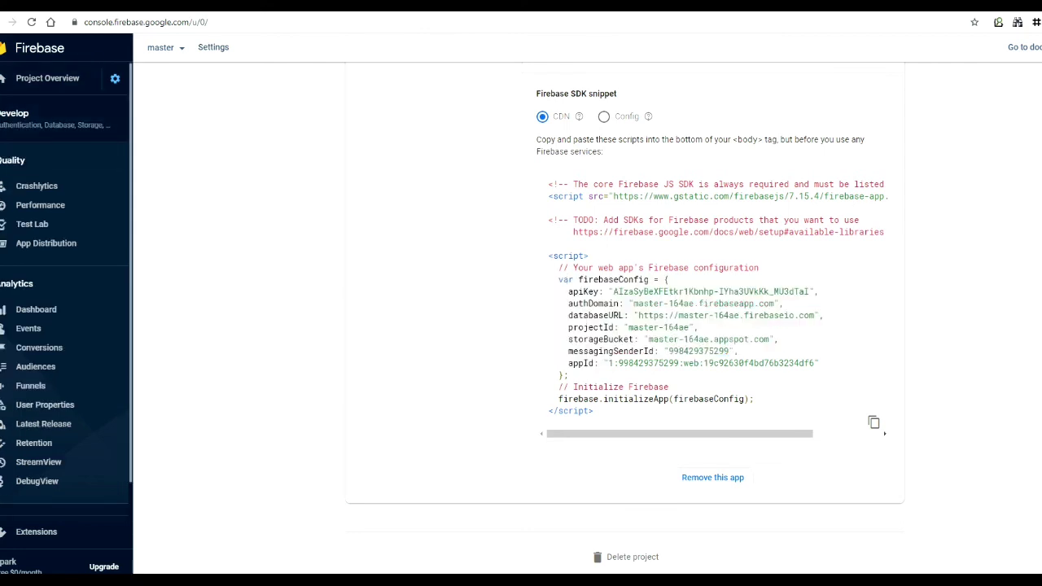
pyautogui.scroll(2, 521, 326)
pyautogui.moveTo(473, 361); pyautogui.dragTo(524, 361)
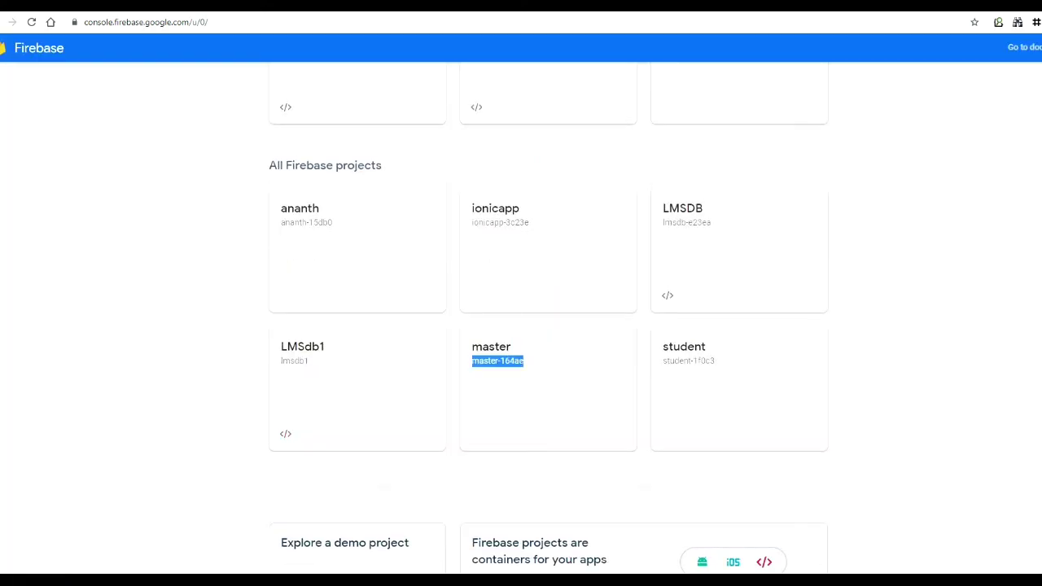
pyautogui.scroll(-2, 522, 326)
pyautogui.scroll(6, 521, 326)
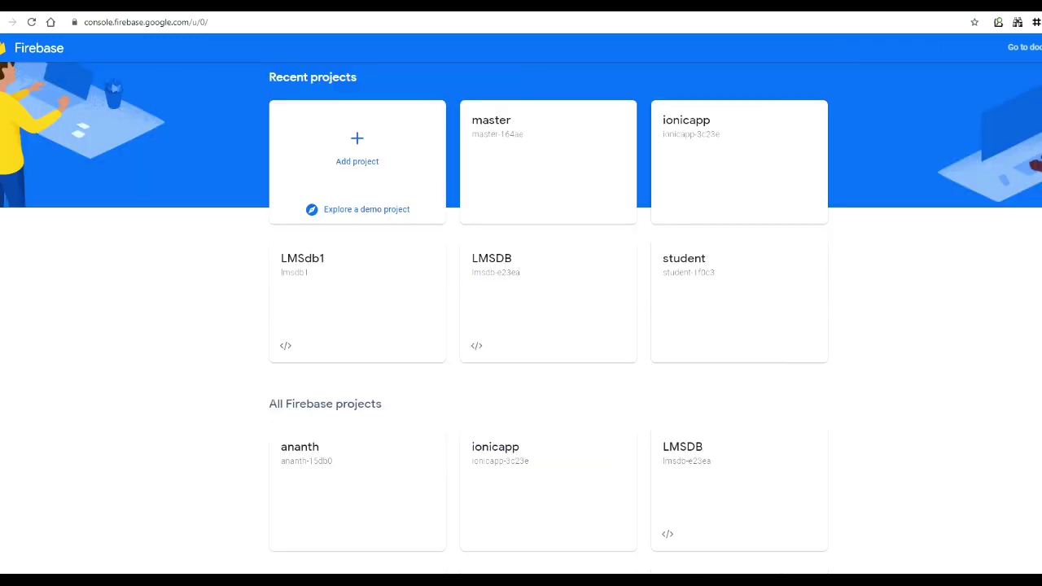
pyautogui.scroll(-2, 521, 326)
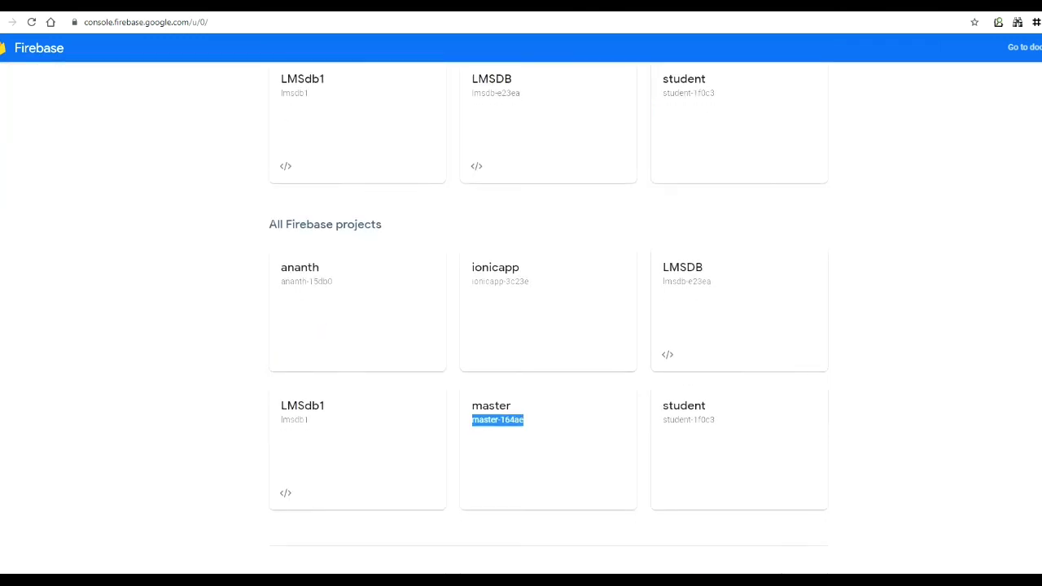
pyautogui.scroll(-1, 521, 325)
pyautogui.scroll(5, 521, 326)
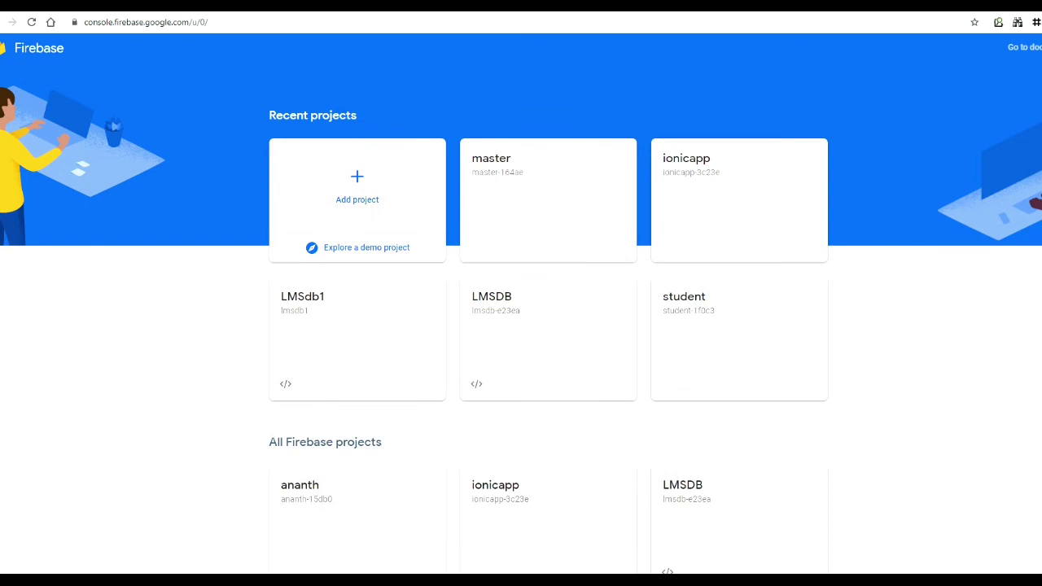
# Open the master project and look over the products offered on its overview page.
pyautogui.click(548, 200)
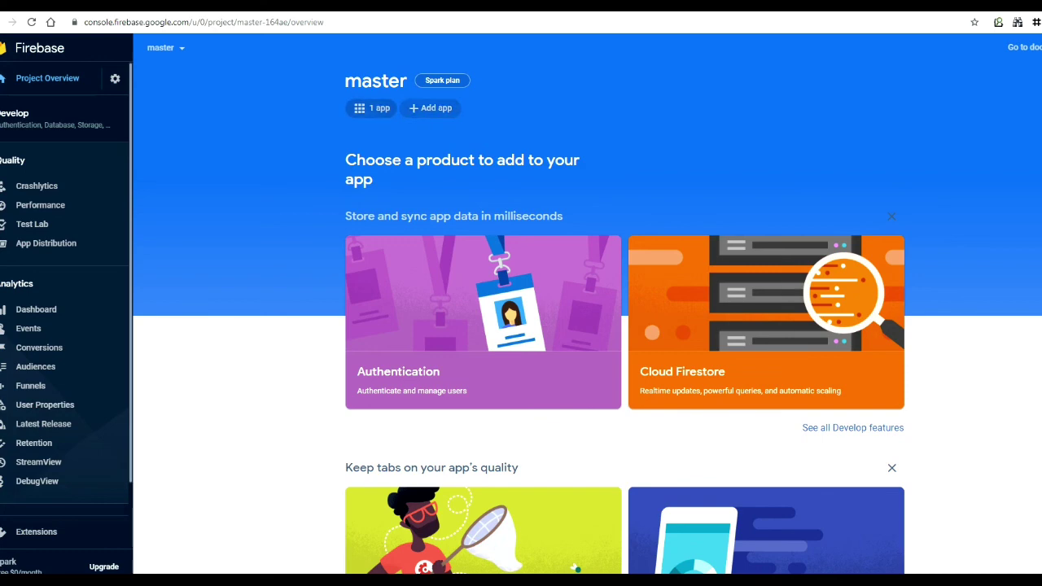
pyautogui.scroll(-3, 586, 325)
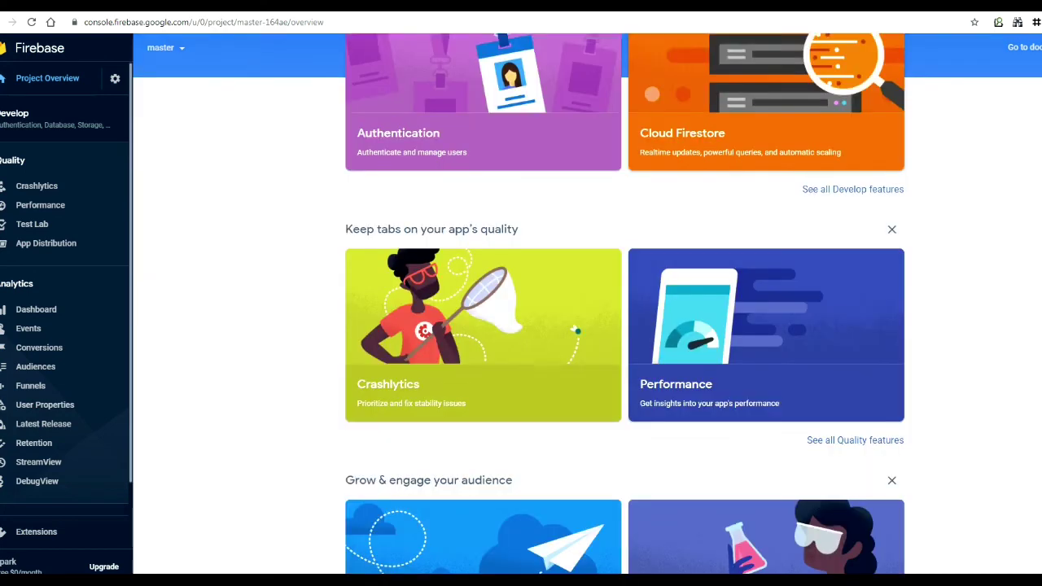
pyautogui.scroll(3, 586, 326)
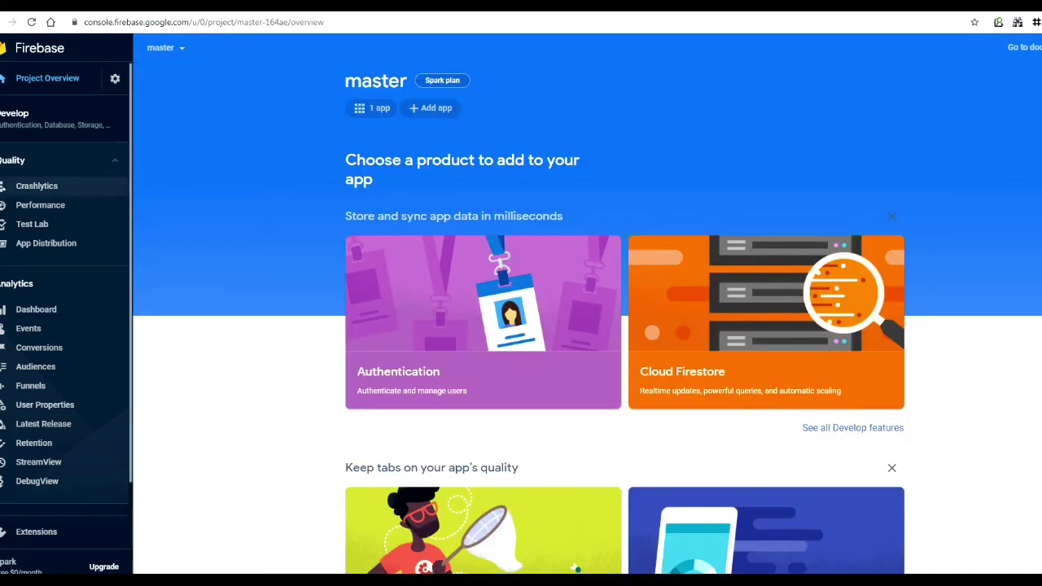